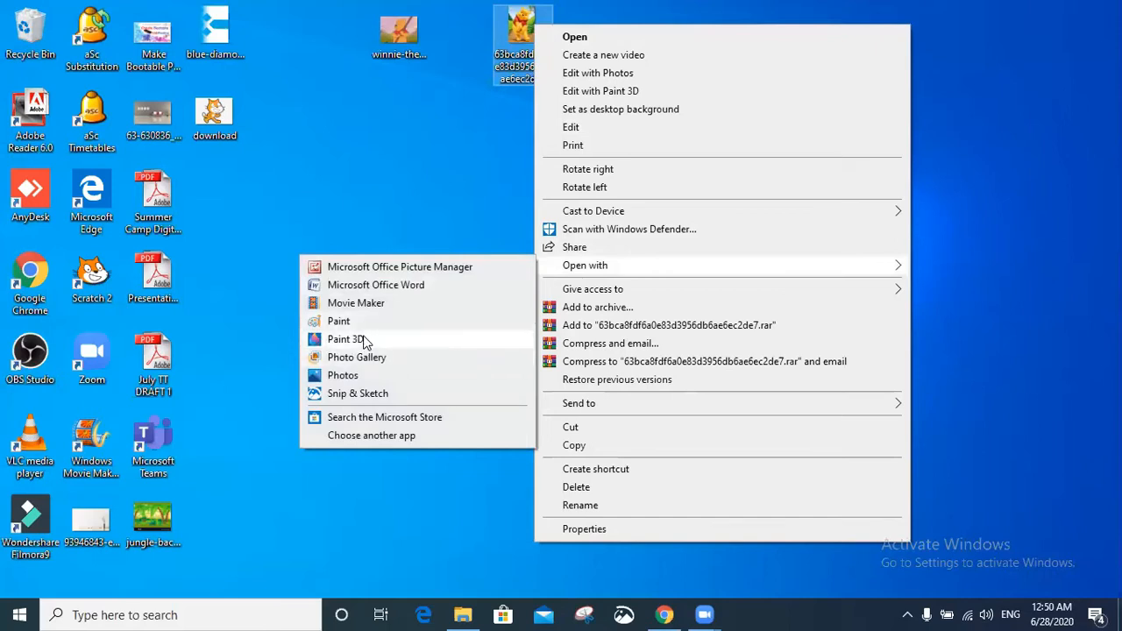
Step: Search Windows for Paint, open Paint 3D and create a new blank project
left_click(415, 205)
left_click(415, 204)
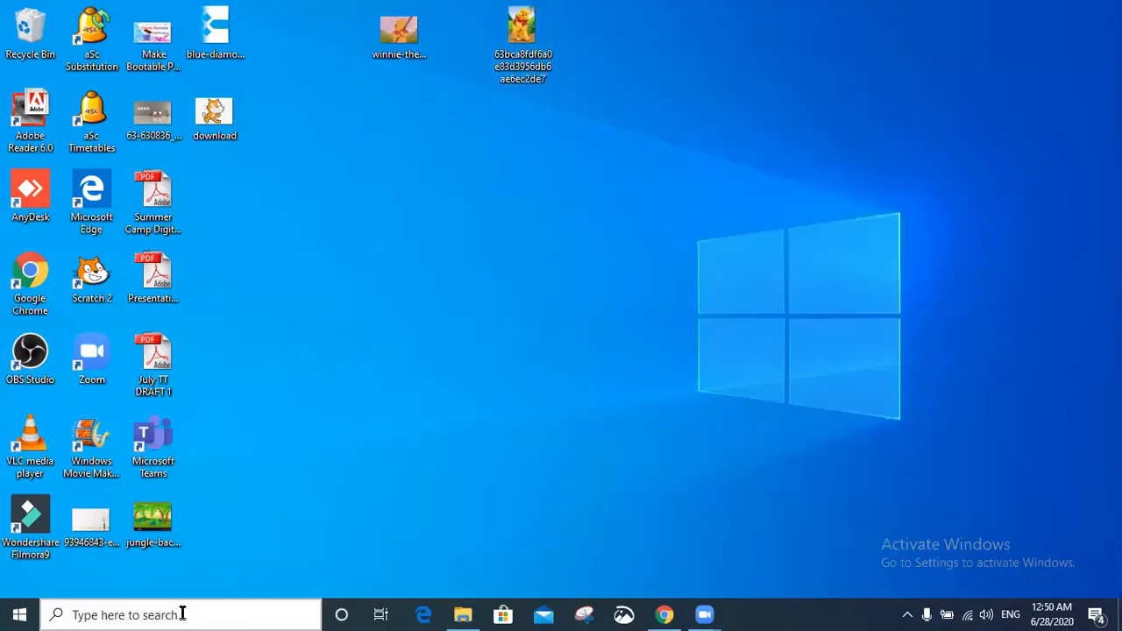
left_click(182, 613)
type("Pa")
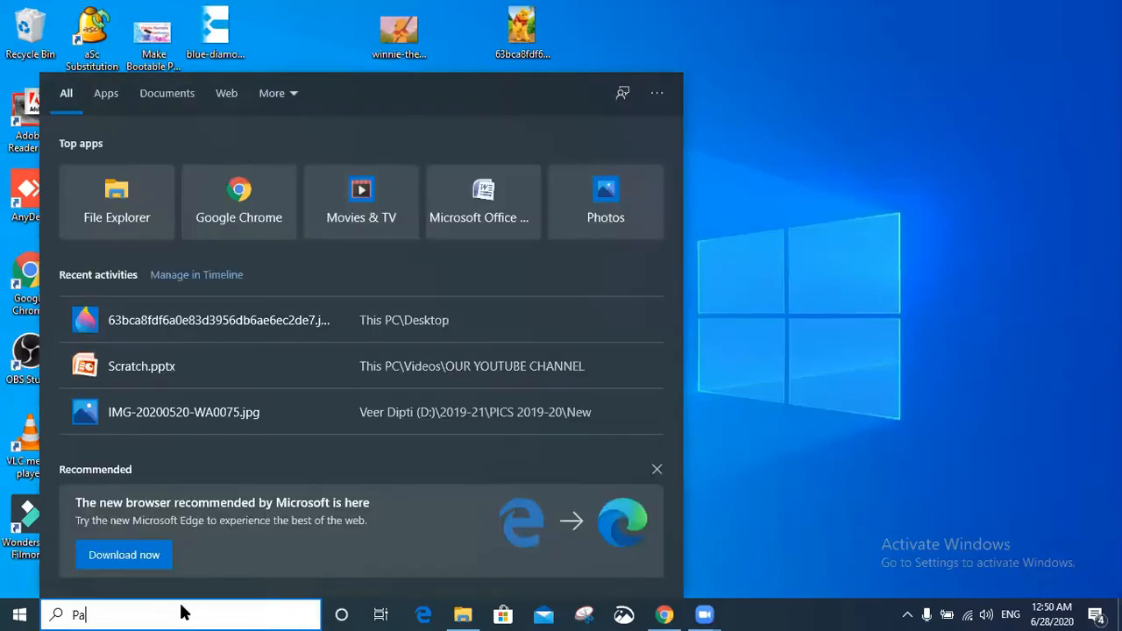
type("int")
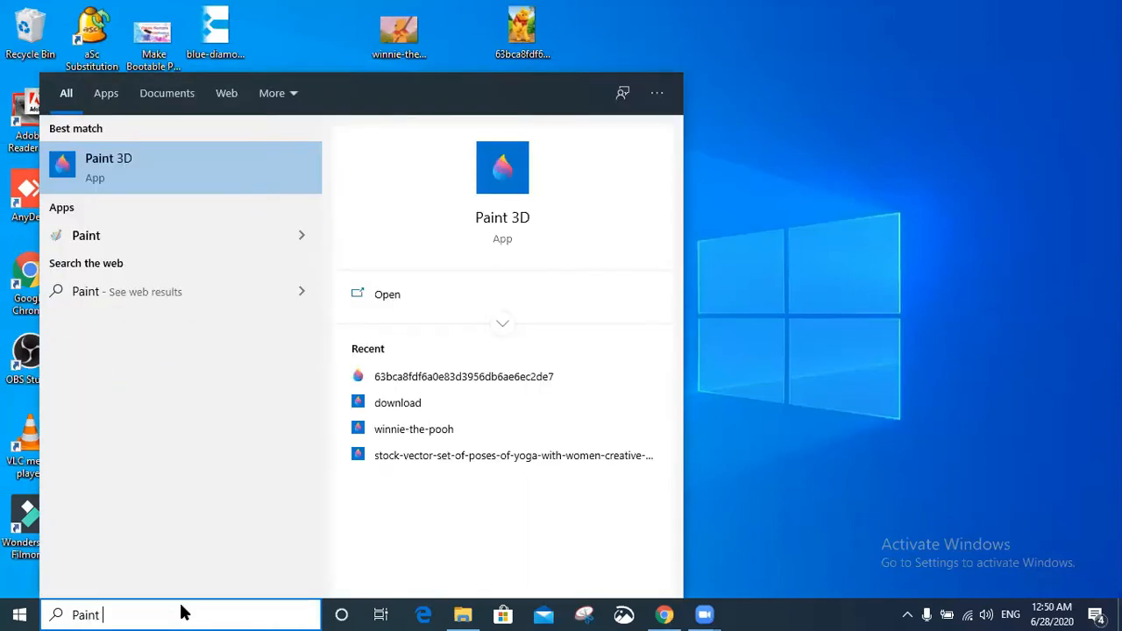
left_click(226, 172)
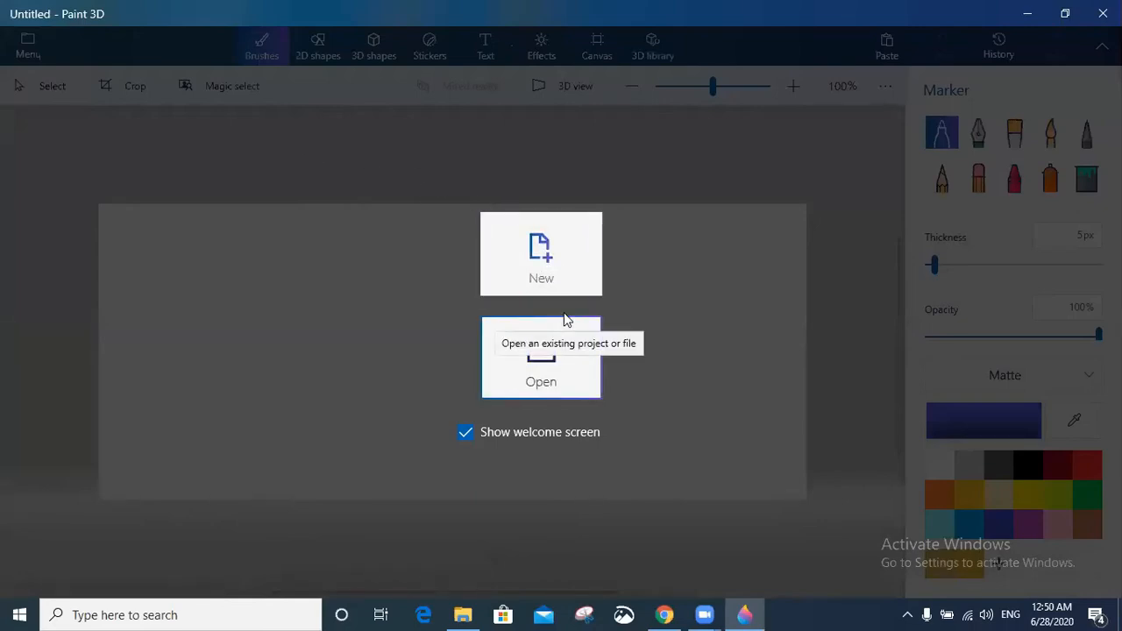
left_click(561, 265)
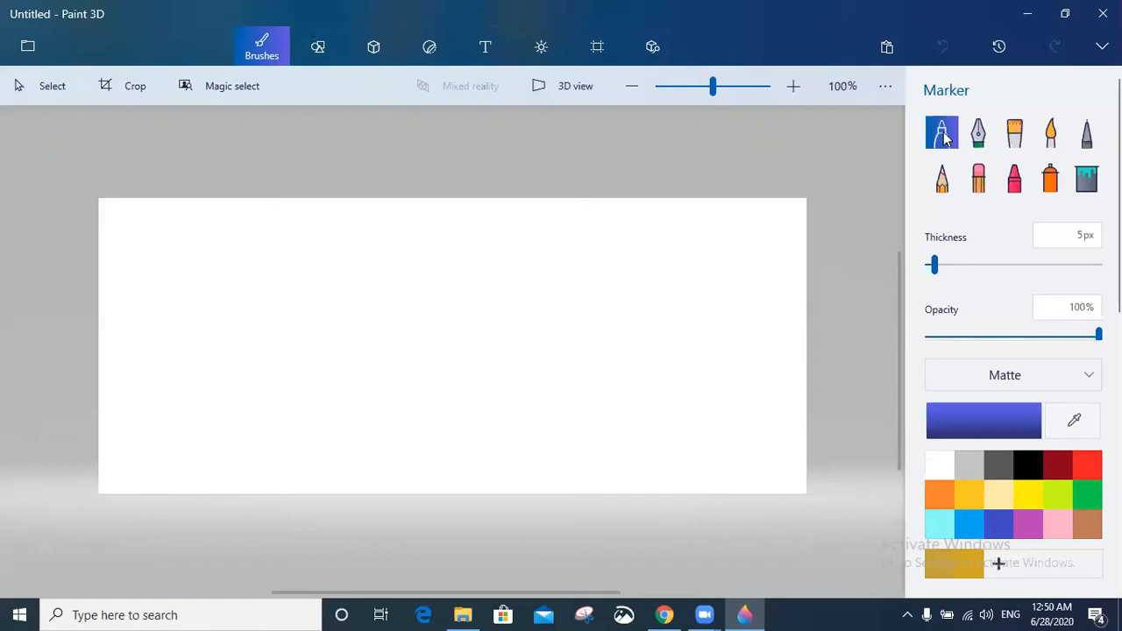
Step: Draw an indigo diagonal line with the 5 px Marker and curved strokes with the 15 px Calligraphy pen
left_click_drag(459, 315, 690, 231)
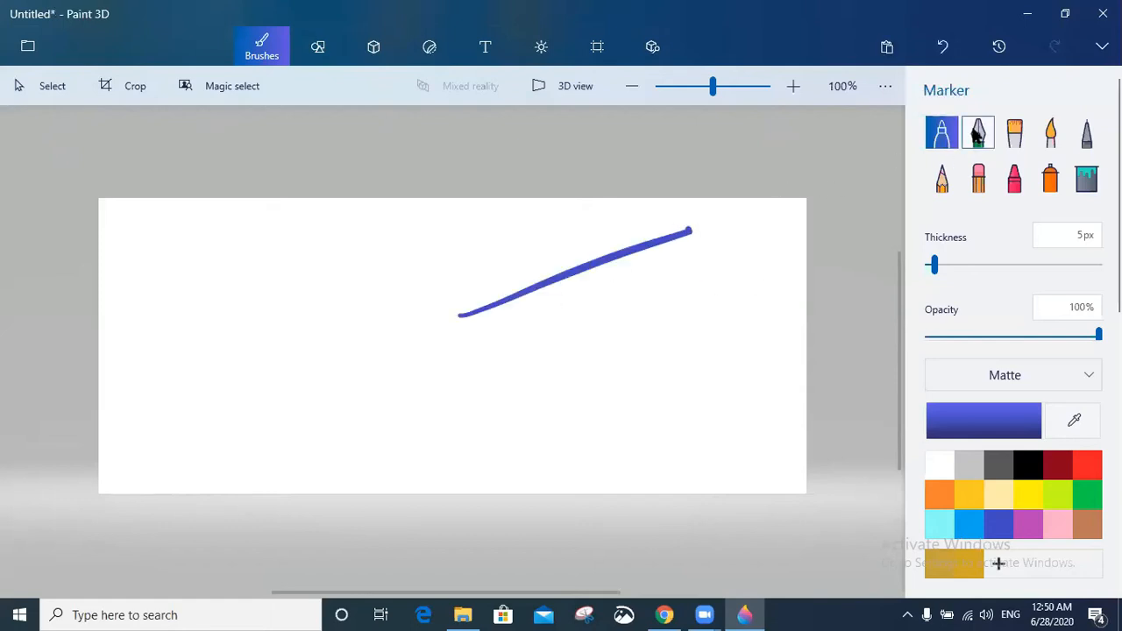
left_click(978, 133)
left_click_drag(594, 306, 724, 290)
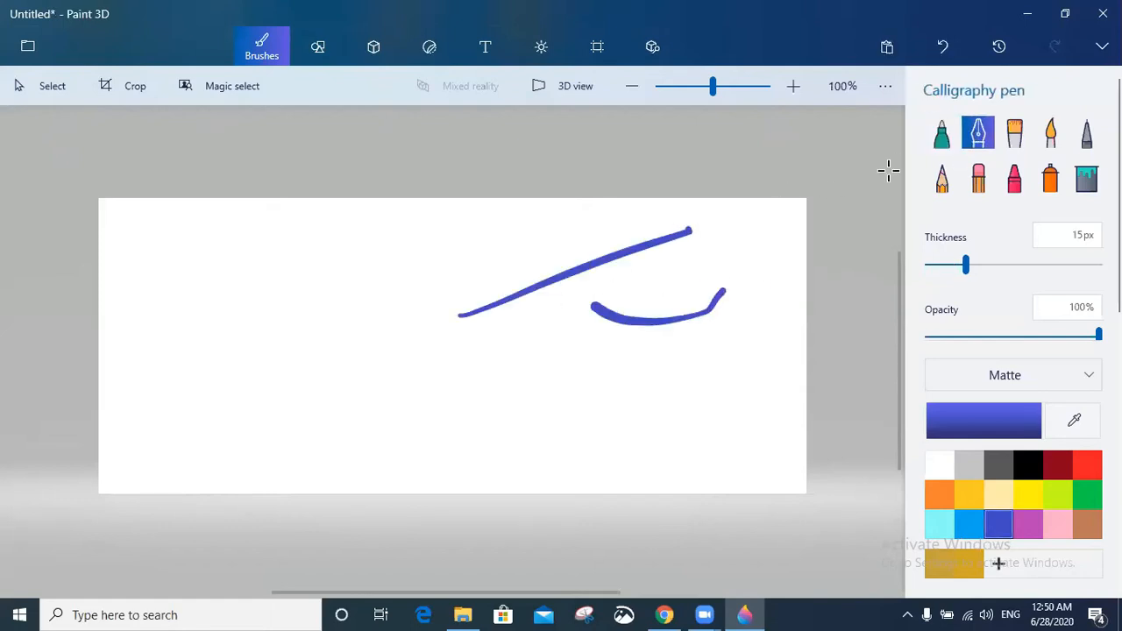
mouse_move(331, 291)
left_mouse_down()
mouse_move(324, 319)
mouse_move(563, 352)
left_mouse_up()
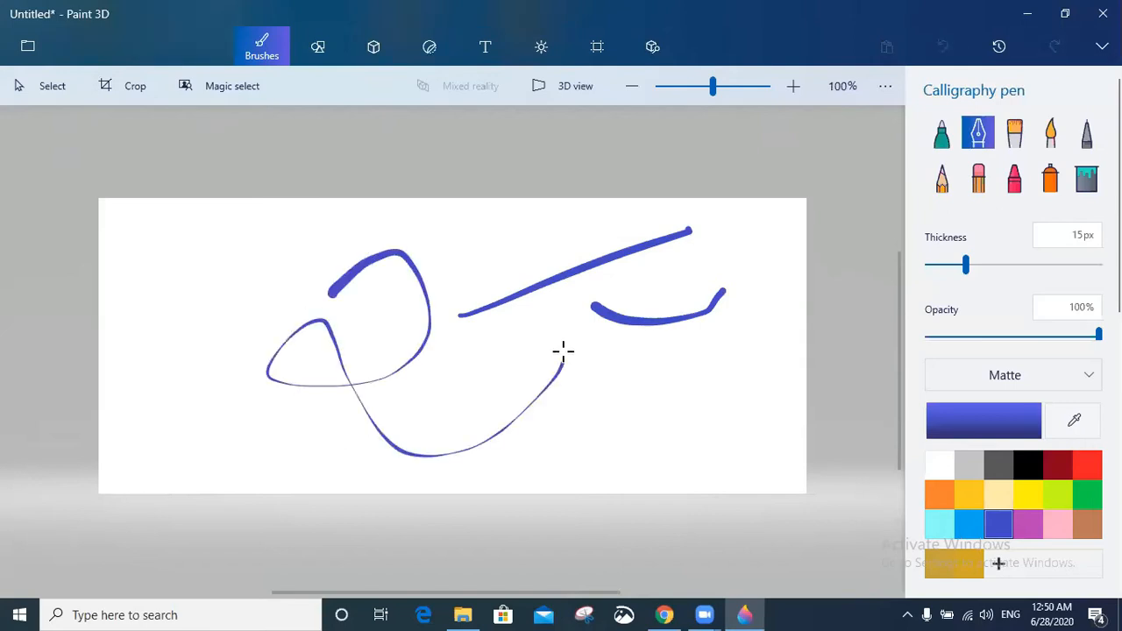
Step: Paint two crossing indigo strokes with the 50 px Oil brush and a looping stroke with the 50 px Watercolor brush
left_click(1015, 138)
mouse_move(429, 234)
left_mouse_down()
mouse_move(631, 321)
mouse_move(670, 324)
left_mouse_up()
left_click_drag(653, 251, 349, 401)
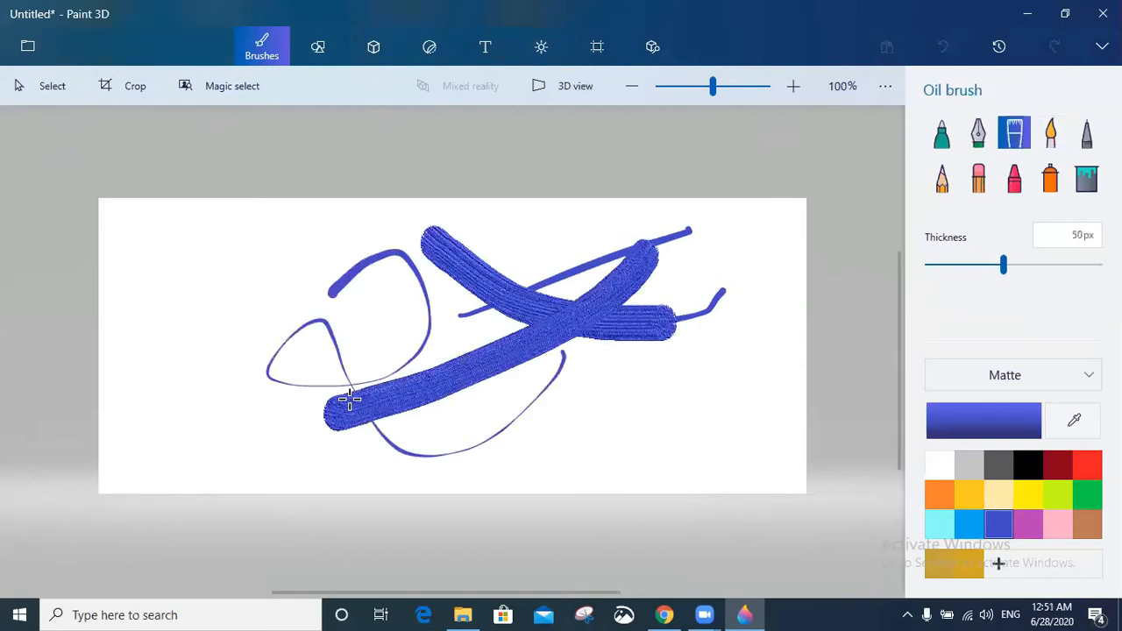
left_click(1050, 131)
mouse_move(312, 247)
left_mouse_down()
mouse_move(328, 320)
mouse_move(636, 346)
left_mouse_up()
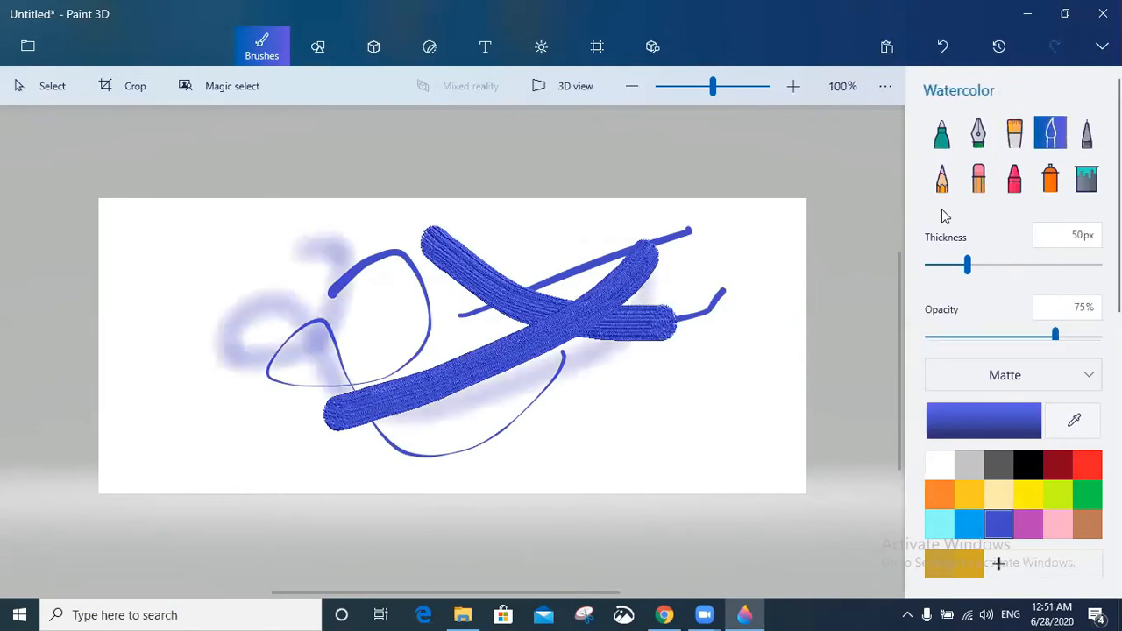
Step: Draw an indigo loop with the Pixel pen near the canvas's right edge and 6 px Pencil squiggles near its left edge
left_click(1086, 131)
mouse_move(678, 378)
left_mouse_down()
mouse_move(794, 311)
mouse_move(679, 426)
mouse_move(712, 344)
left_mouse_up()
left_click(942, 179)
left_click_drag(125, 250, 162, 280)
left_click_drag(230, 281, 223, 262)
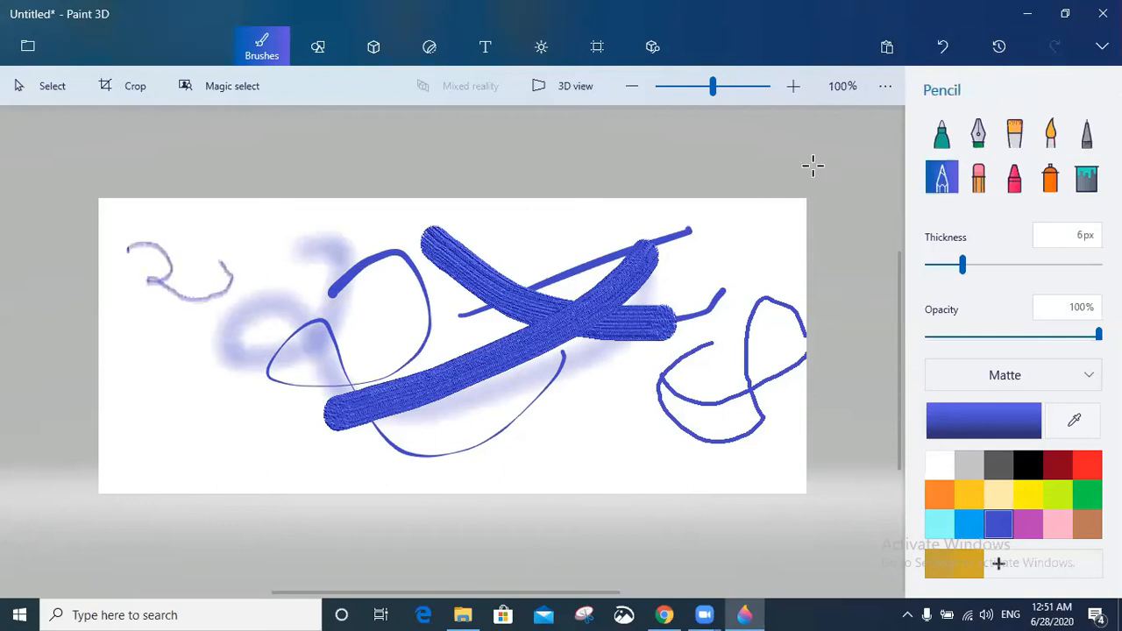
Step: Erase the strokes across the canvas with the Eraser, increasing its thickness to 113 px
left_click(978, 178)
mouse_move(388, 359)
left_mouse_down()
mouse_move(296, 401)
mouse_move(433, 301)
mouse_move(791, 342)
left_mouse_up()
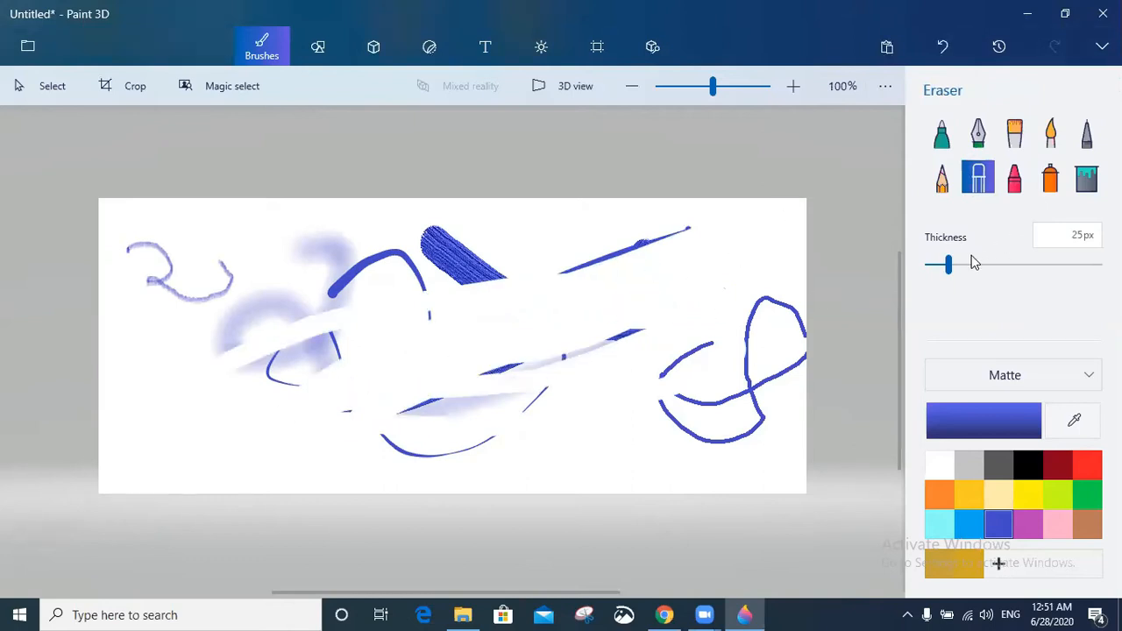
mouse_move(950, 264)
left_mouse_down()
mouse_move(967, 275)
mouse_move(1026, 266)
left_mouse_up()
mouse_move(594, 311)
left_mouse_down()
mouse_move(283, 288)
mouse_move(213, 301)
mouse_move(39, 264)
mouse_move(90, 313)
mouse_move(508, 388)
mouse_move(611, 463)
left_mouse_up()
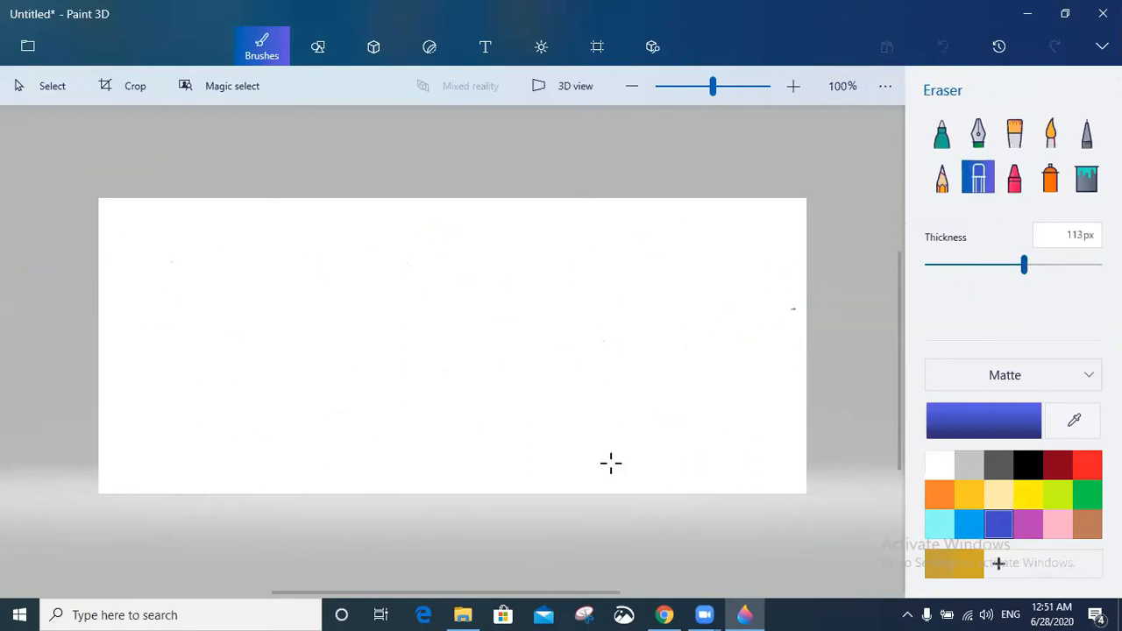
Step: Scribble indigo lines with the 20 px Crayon on the canvas's left half and spray the right half with the 75 px Spray can
left_click(1015, 186)
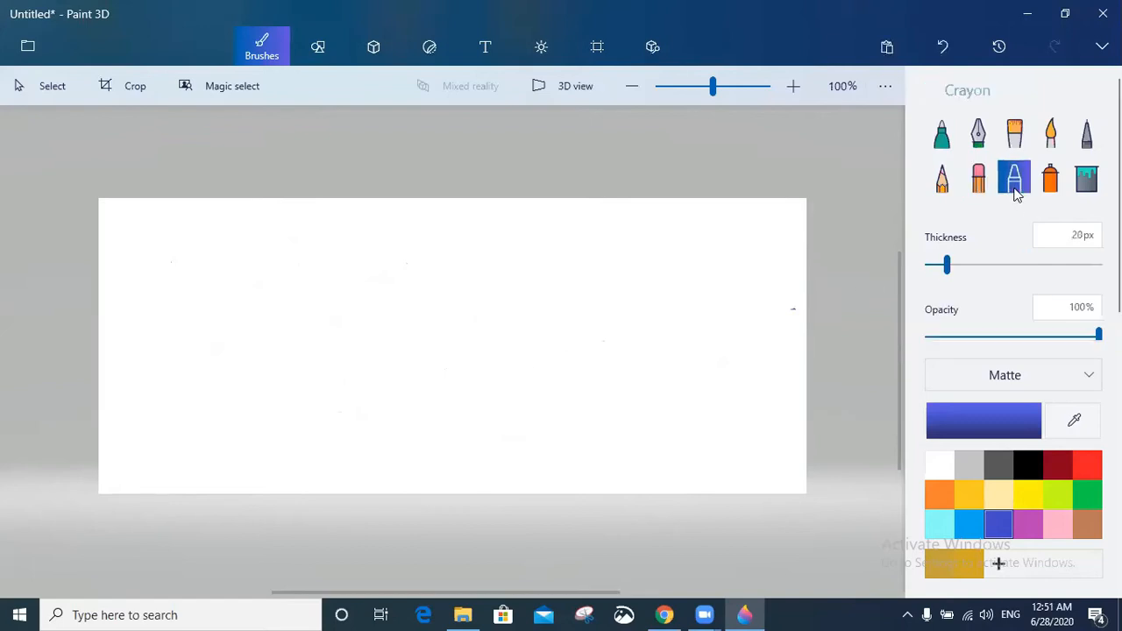
mouse_move(184, 262)
left_mouse_down()
mouse_move(294, 245)
mouse_move(351, 265)
left_mouse_up()
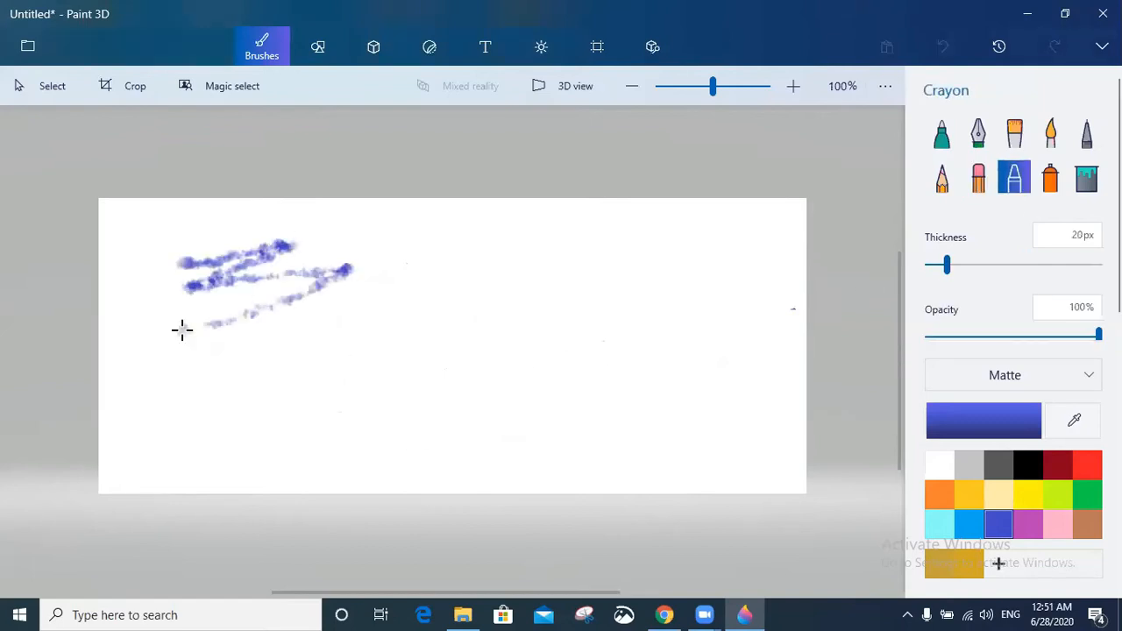
left_click_drag(181, 328, 363, 310)
left_click_drag(179, 352, 368, 311)
mouse_move(263, 302)
left_mouse_down()
mouse_move(346, 266)
mouse_move(290, 286)
mouse_move(175, 377)
mouse_move(233, 377)
mouse_move(441, 326)
left_mouse_up()
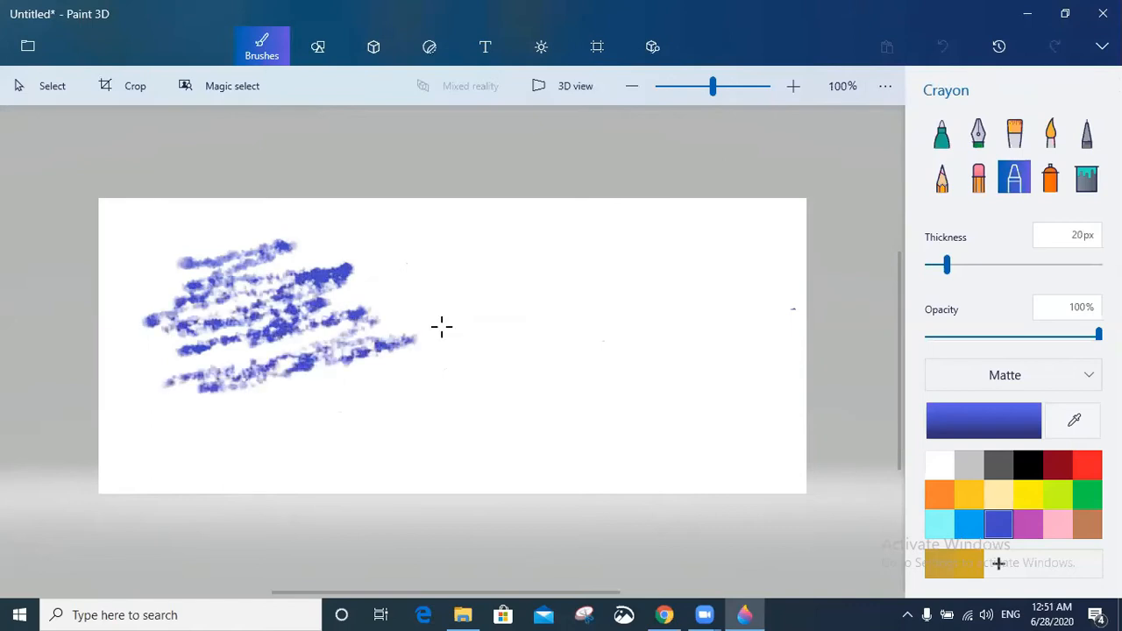
left_click(1048, 192)
mouse_move(456, 290)
left_mouse_down()
mouse_move(701, 401)
mouse_move(634, 295)
mouse_move(603, 376)
mouse_move(543, 346)
mouse_move(576, 255)
mouse_move(643, 328)
mouse_move(734, 365)
mouse_move(691, 416)
mouse_move(691, 453)
mouse_move(441, 360)
mouse_move(812, 293)
left_mouse_up()
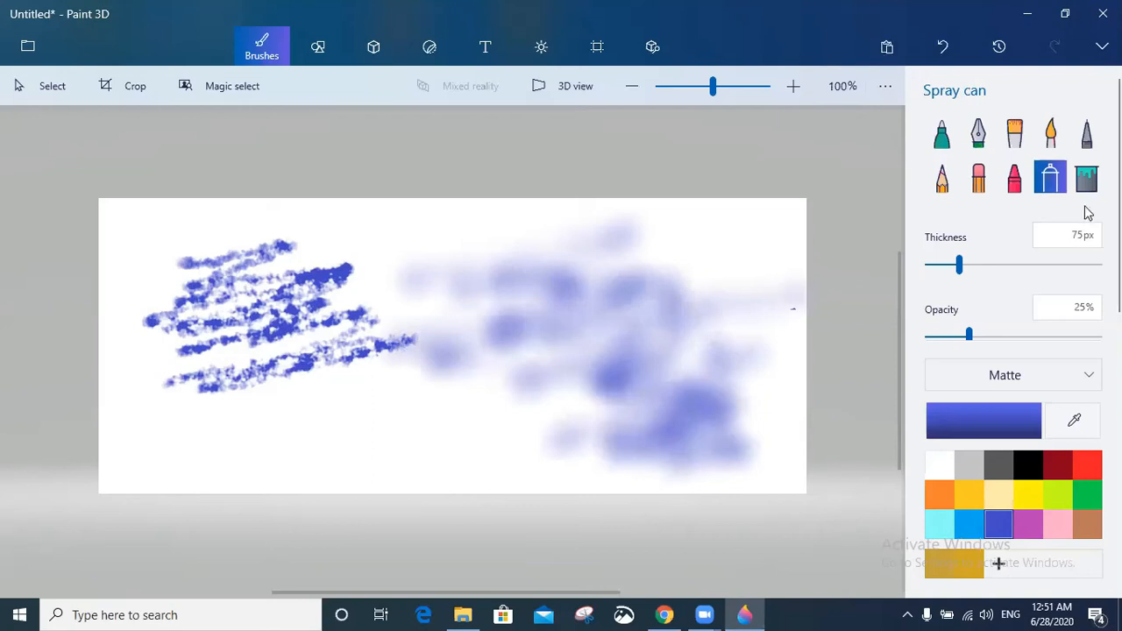
Step: Draw a 2D circle shape with a 10 px solid black outline and no fill over the sprayed area
left_click(1086, 177)
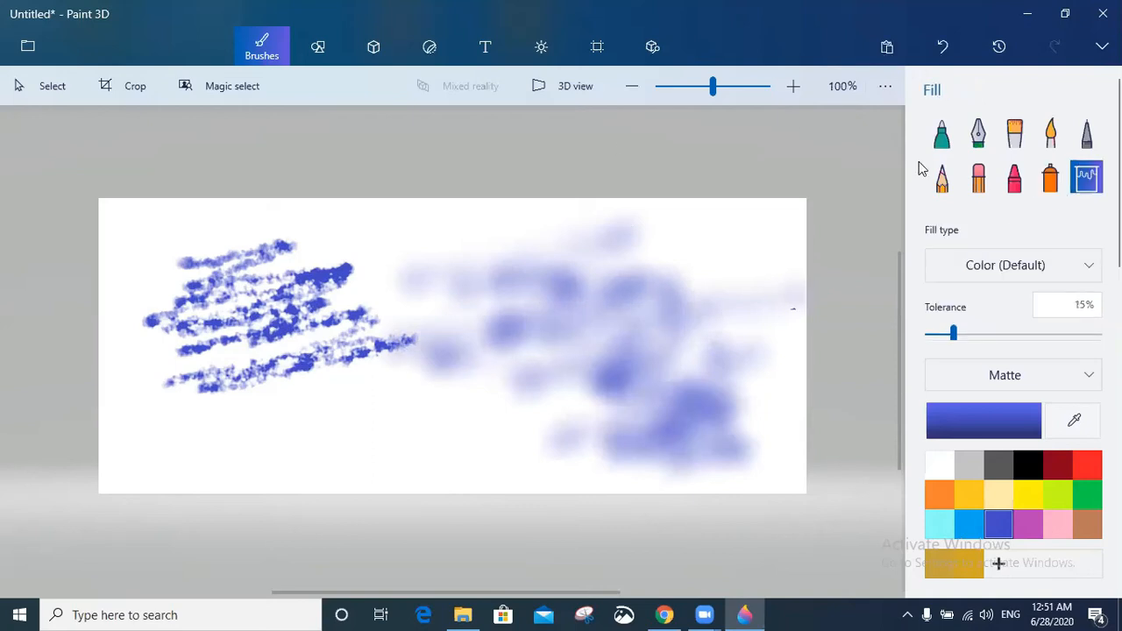
left_click(317, 48)
left_click_drag(414, 223, 678, 420)
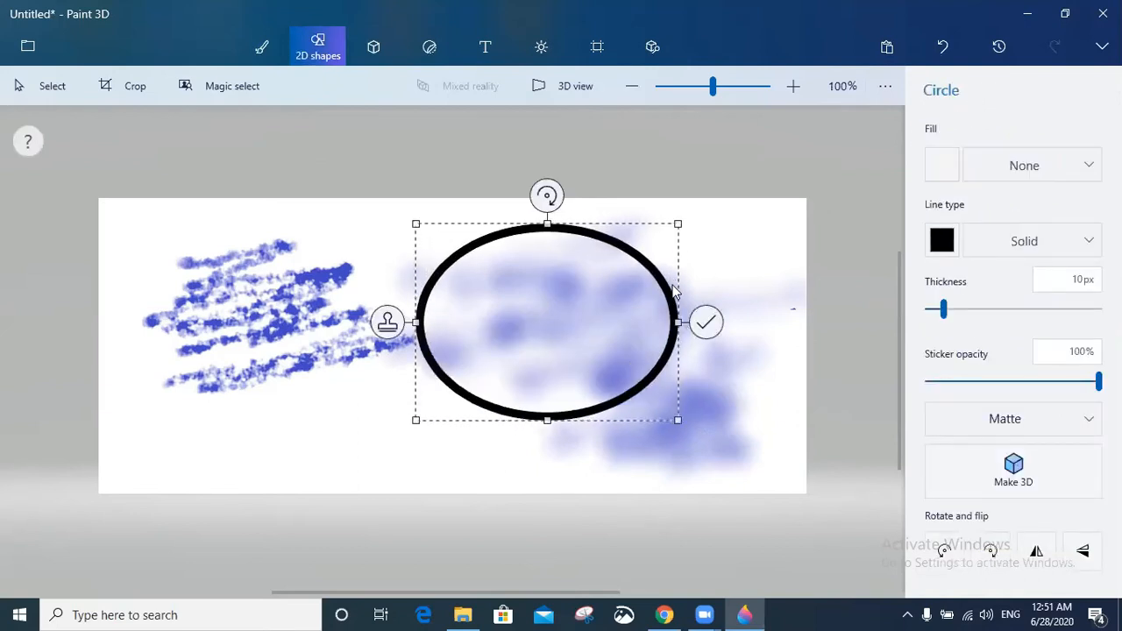
left_click(716, 266)
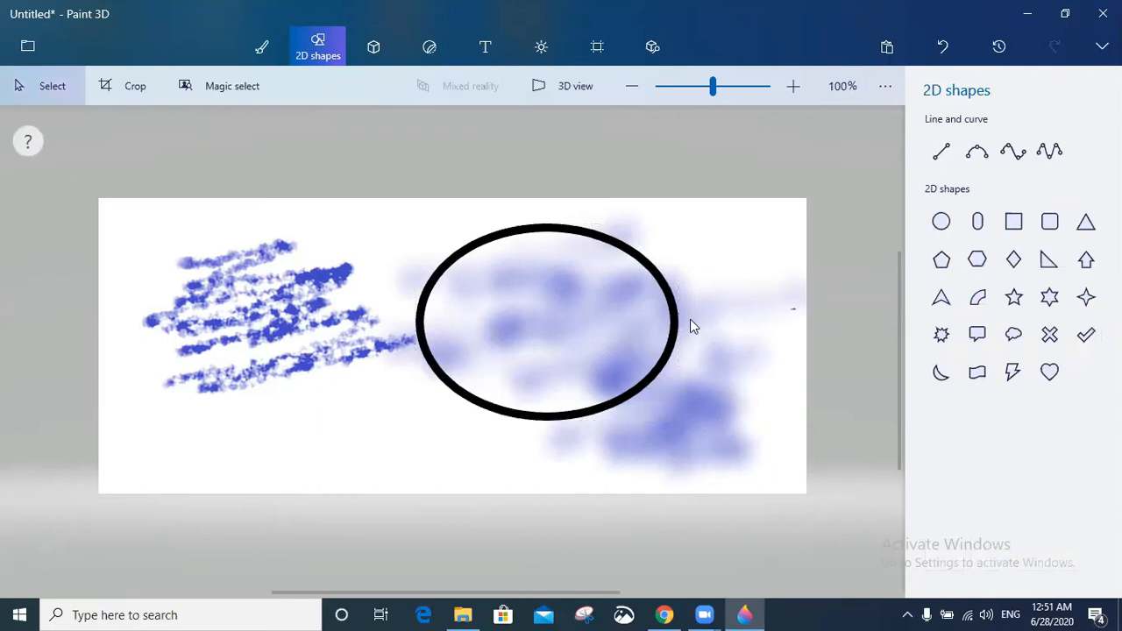
Step: Fill the inside of the oval with indigo at 15% tolerance and sample that blue with the eyedropper
left_click(262, 44)
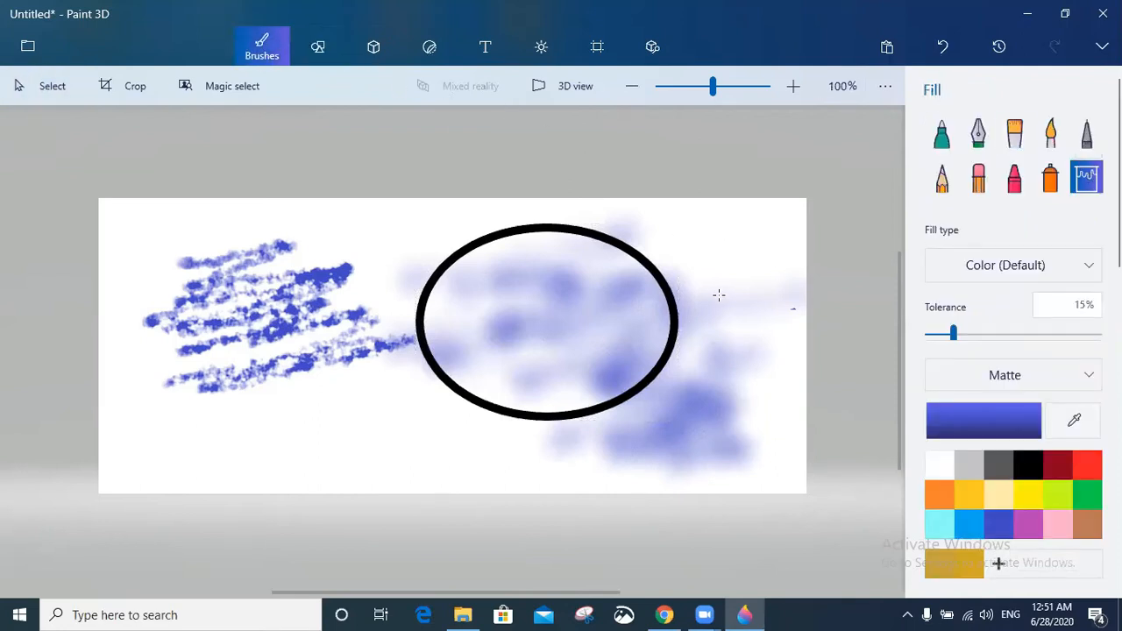
left_click(602, 288)
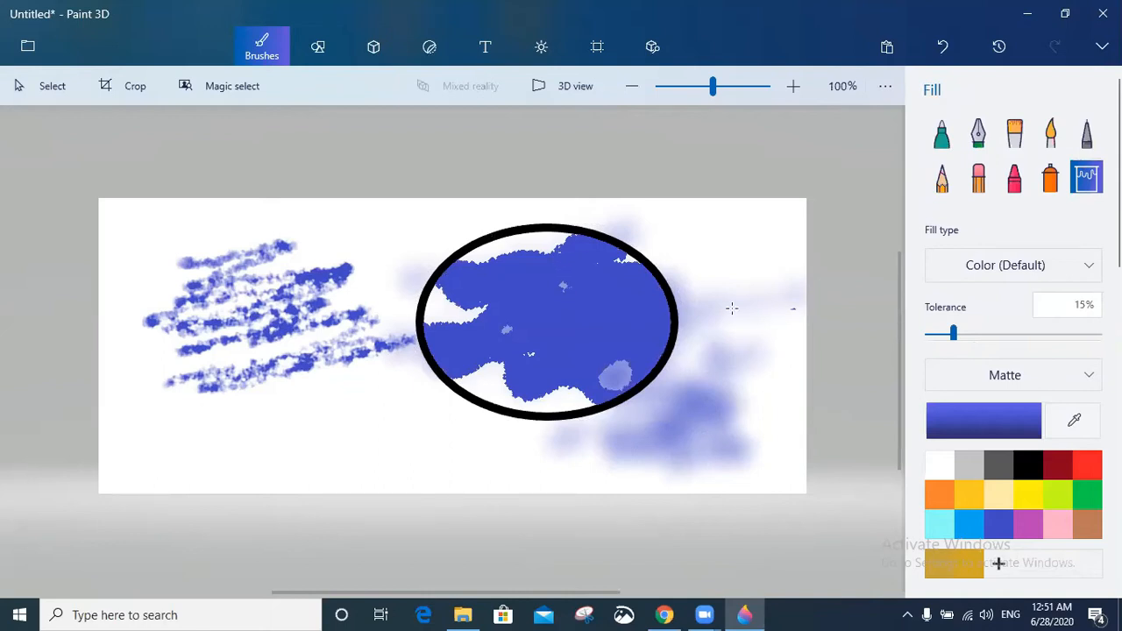
left_click(480, 343)
left_click(583, 261)
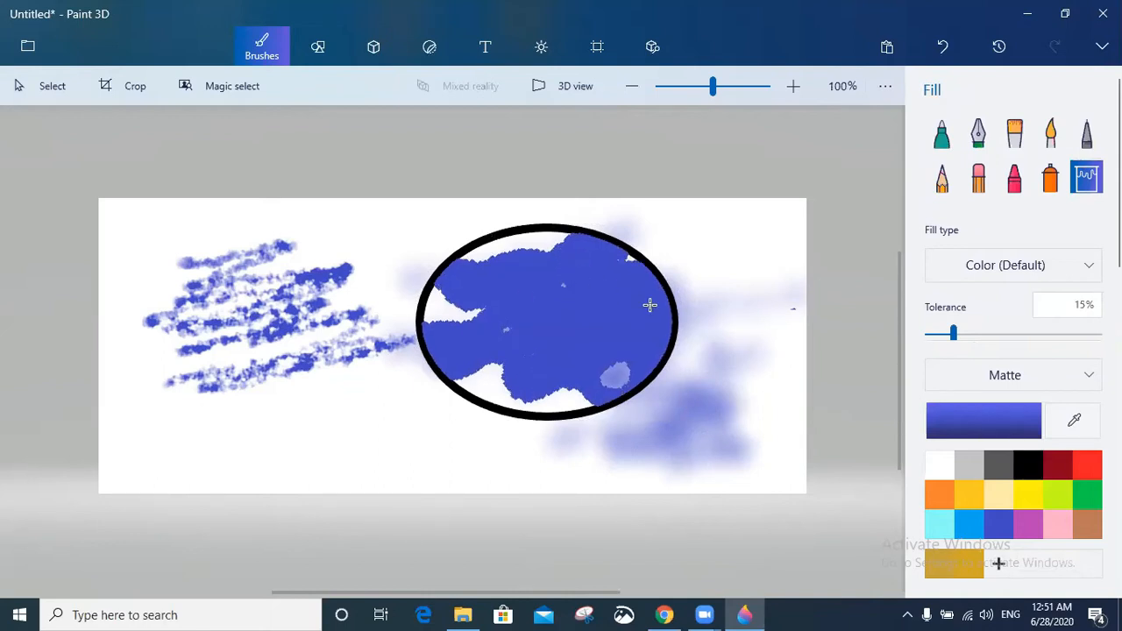
left_click(1073, 421)
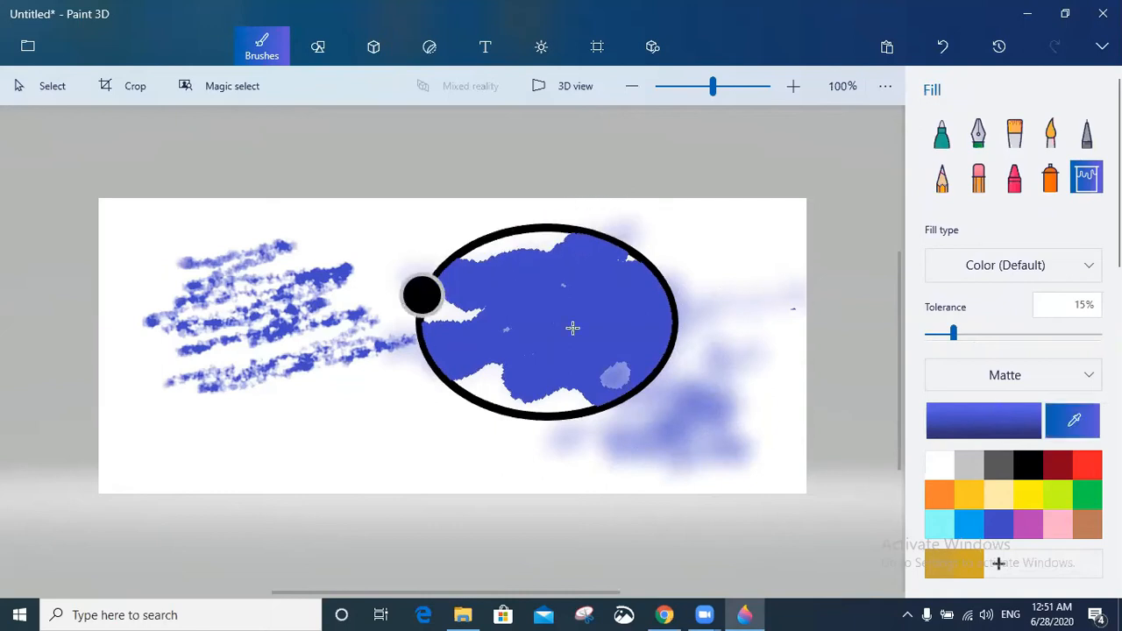
left_click(465, 342)
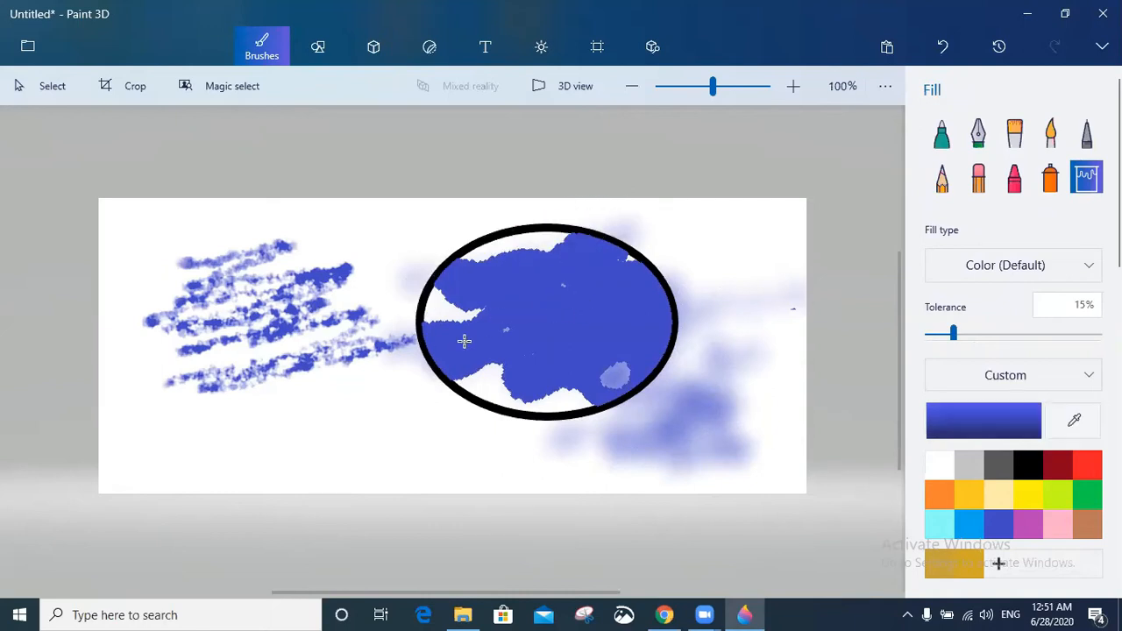
Step: Erase the oval, crayon lines and spray from the whole canvas with the 113 px Eraser
left_click(978, 178)
mouse_move(528, 278)
left_mouse_down()
mouse_move(676, 251)
mouse_move(513, 269)
mouse_move(733, 338)
mouse_move(631, 433)
mouse_move(674, 478)
left_mouse_up()
mouse_move(764, 325)
left_mouse_down()
mouse_move(13, 376)
mouse_move(228, 250)
mouse_move(682, 358)
left_mouse_up()
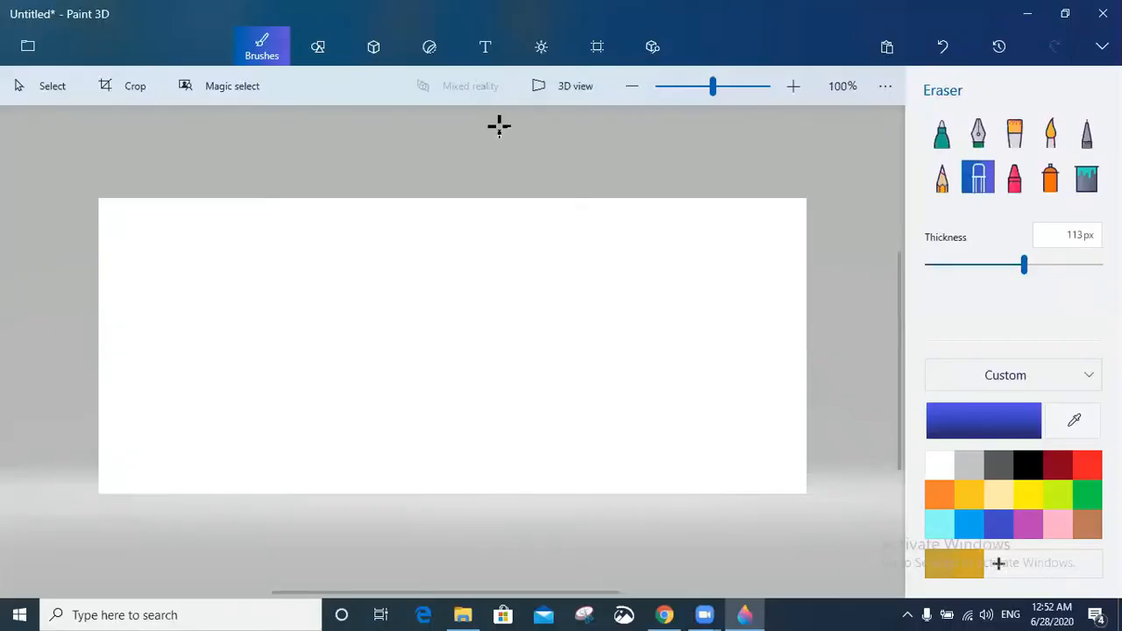
Step: Draw a blue 3D sphere on the left half of the canvas
left_click(317, 48)
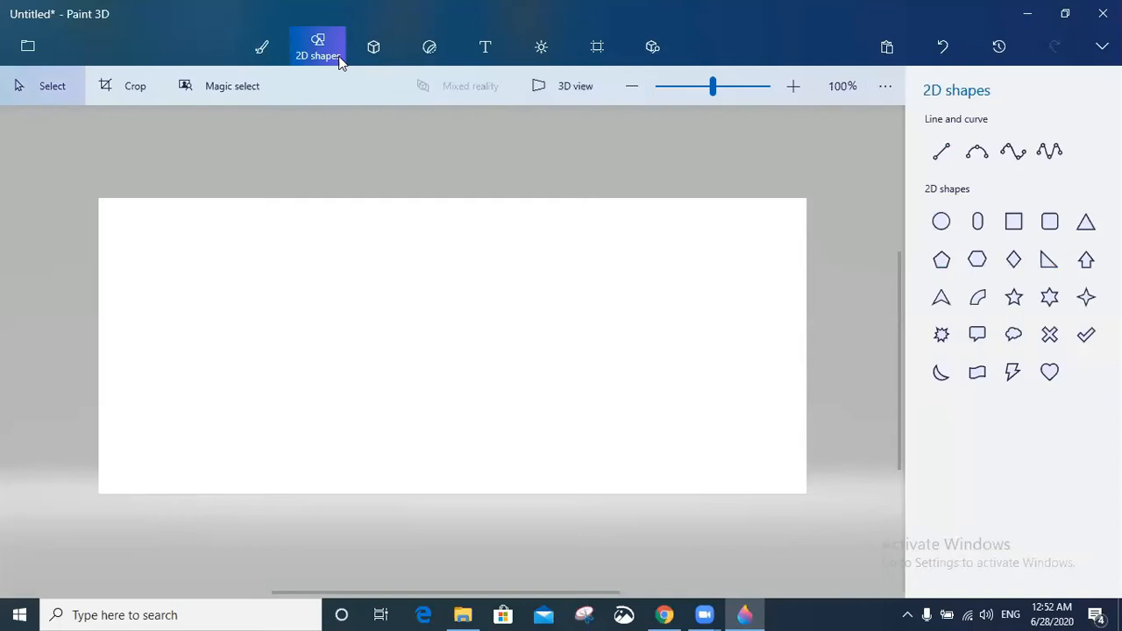
left_click(375, 49)
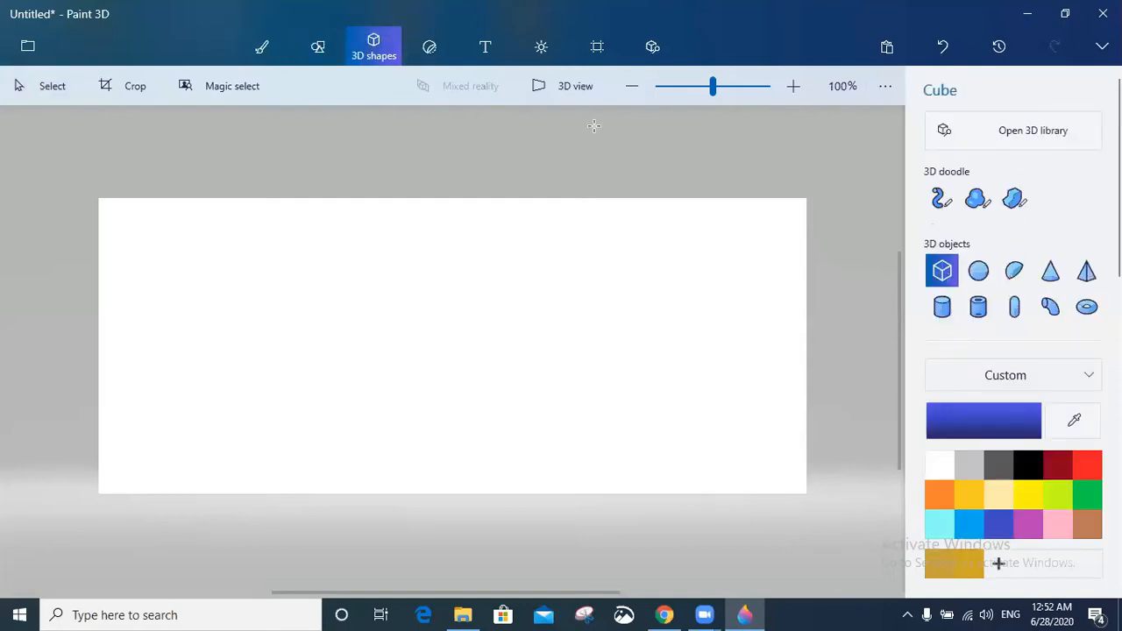
left_click(978, 274)
left_click_drag(316, 283, 488, 422)
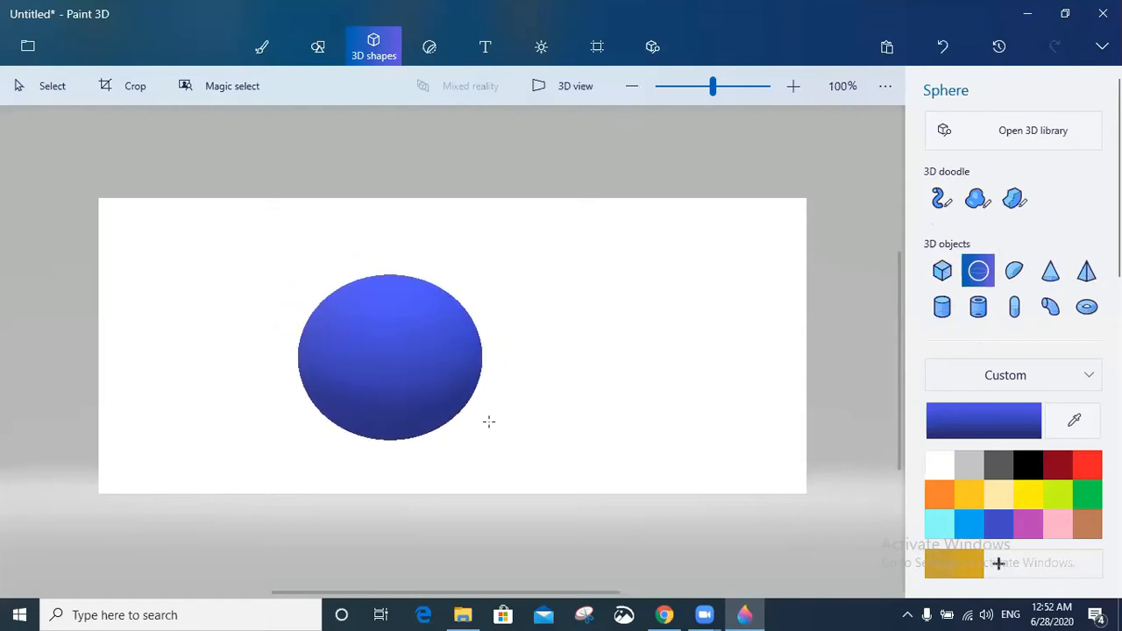
Step: Move the sphere up and slightly left on the canvas and rotate it about its horizontal axis
left_click(323, 382)
left_click_drag(324, 382, 394, 315)
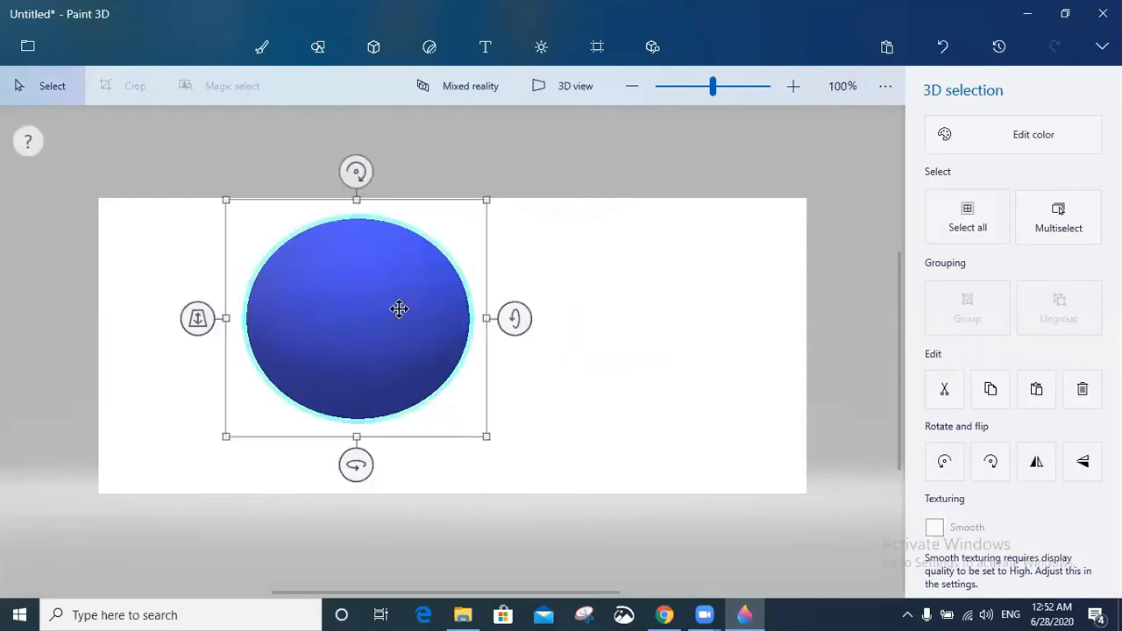
left_click_drag(515, 318, 496, 363)
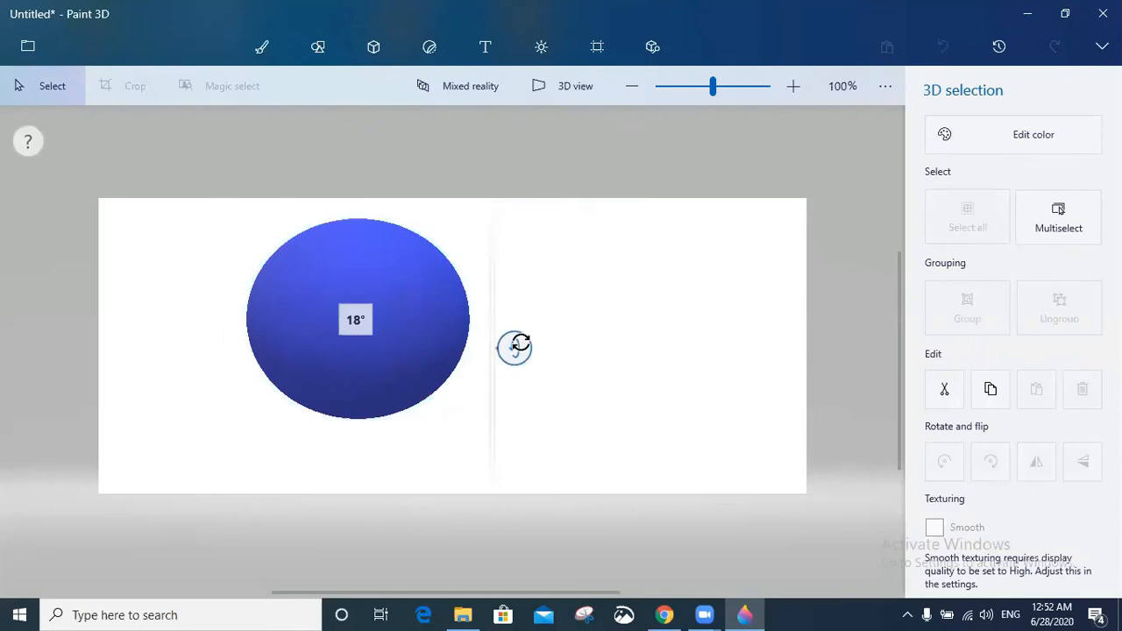
Step: Draw a blue 3D hemisphere to the right of the sphere
left_click(373, 49)
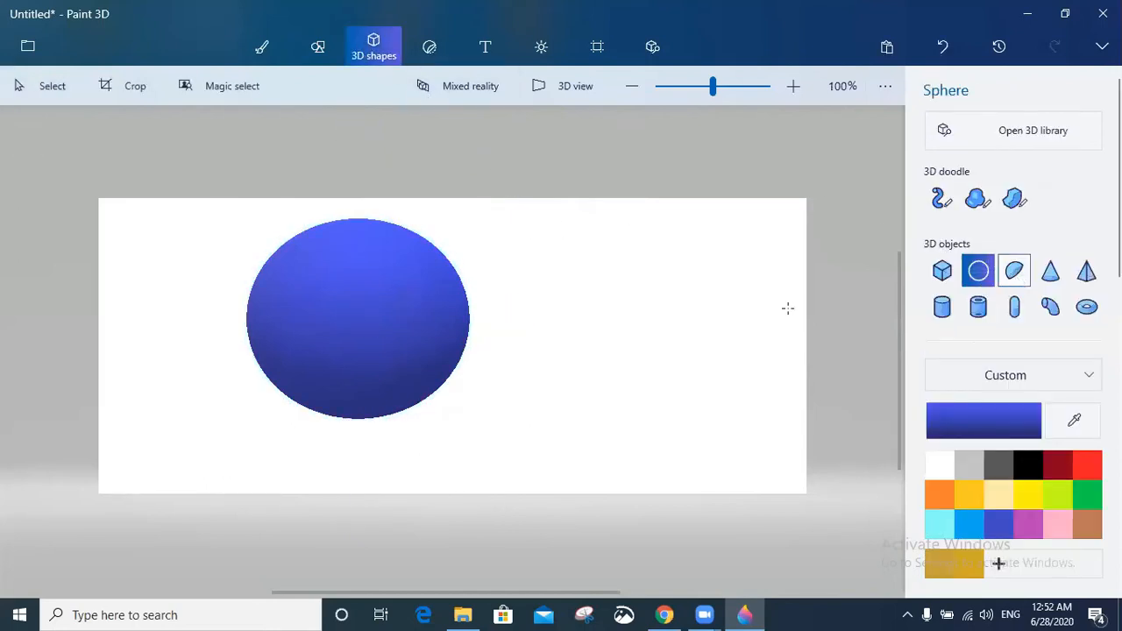
left_click_drag(566, 283, 771, 461)
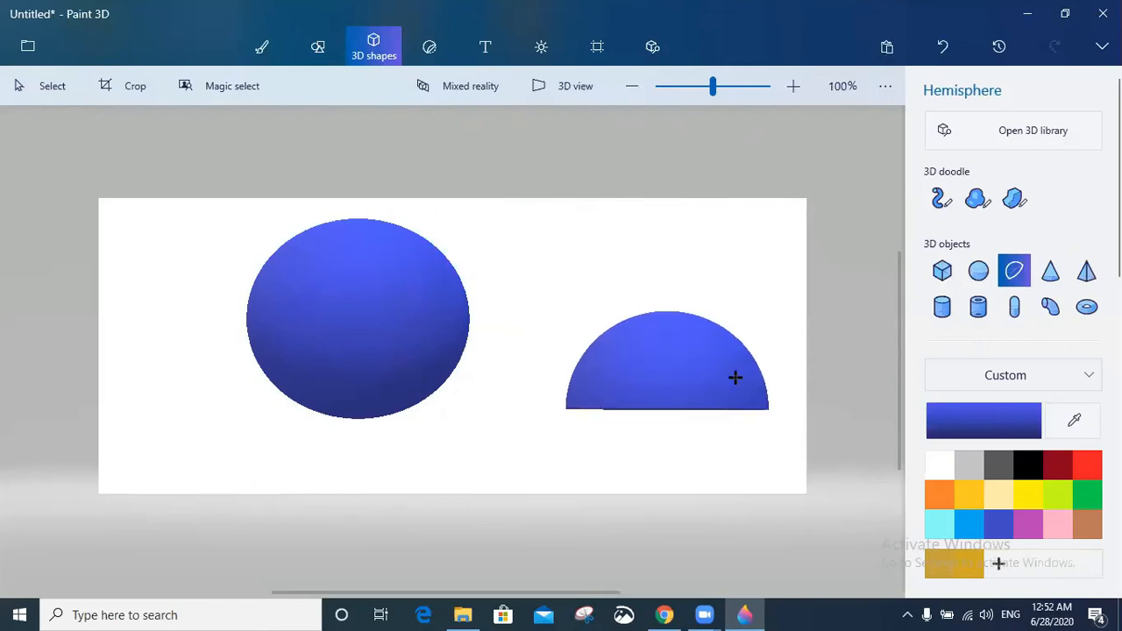
Step: Rotate the hemisphere about its vertical axis and move it up to the canvas's upper edge
left_click_drag(662, 449, 669, 450)
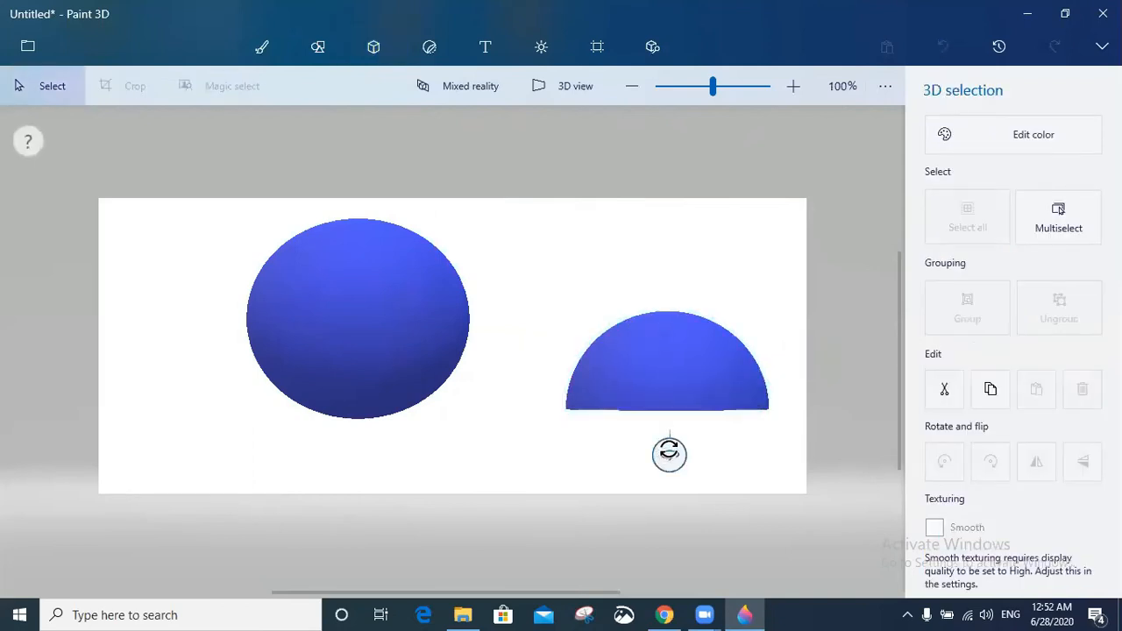
left_click_drag(679, 324, 657, 286)
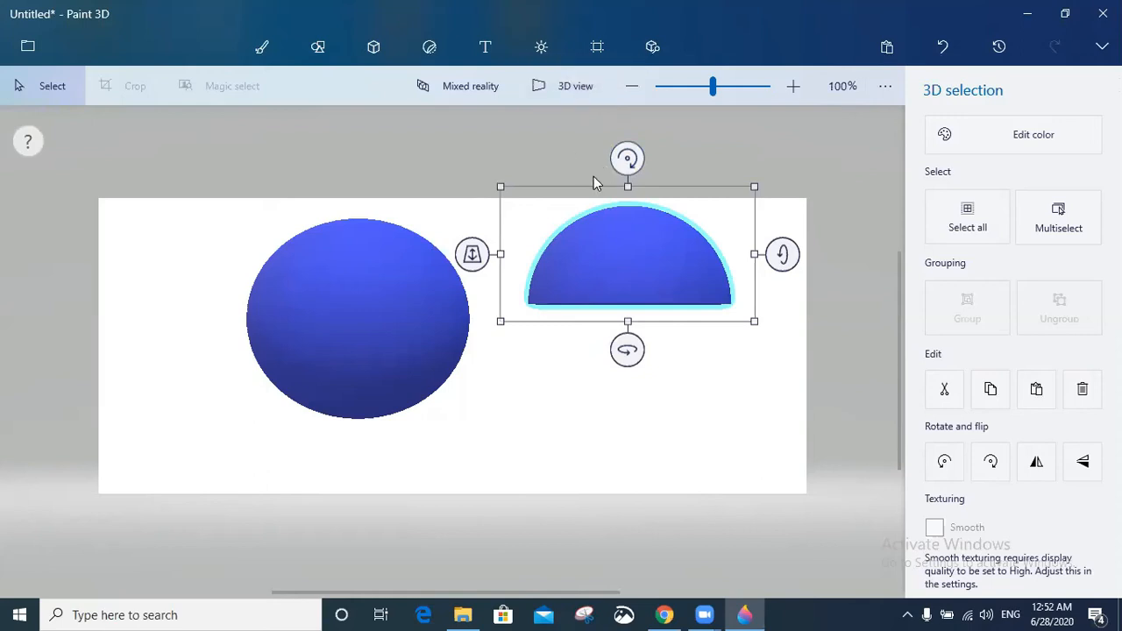
Step: Reposition the hemisphere and the sphere in 3D view so both sit farther left on the canvas, and return to the flat view
left_click_drag(596, 271, 622, 277)
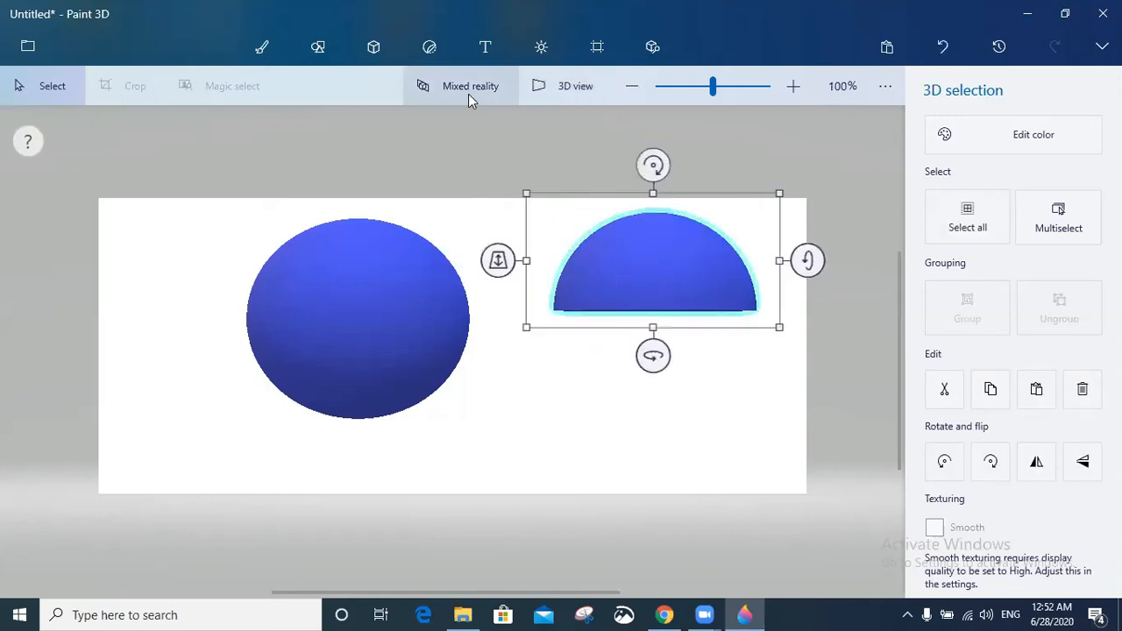
left_click(571, 91)
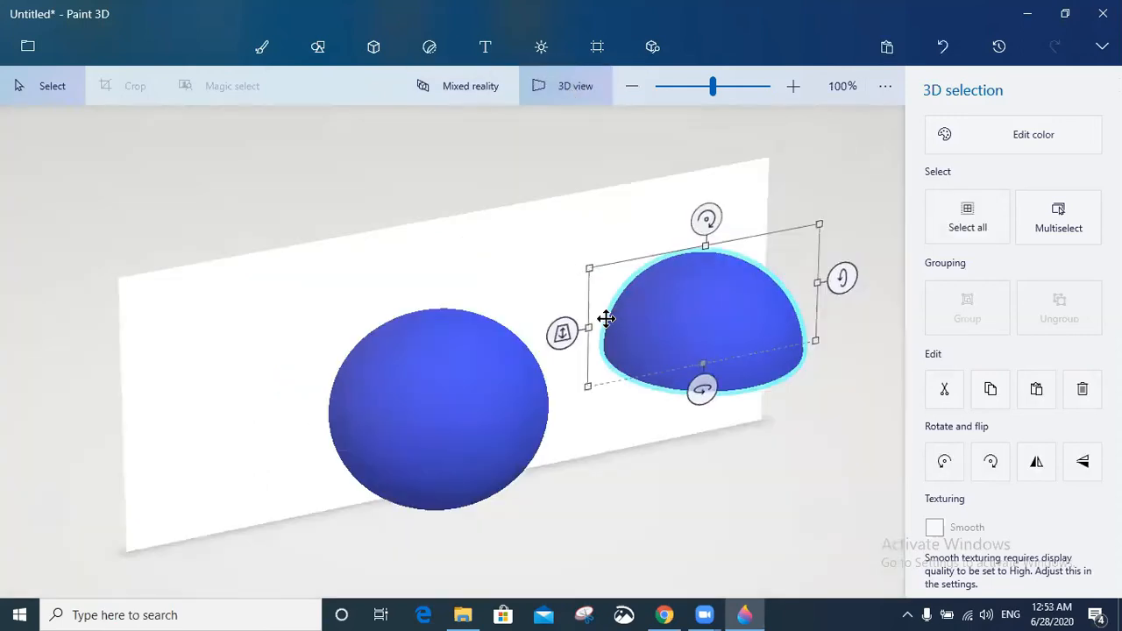
left_click_drag(647, 328, 605, 303)
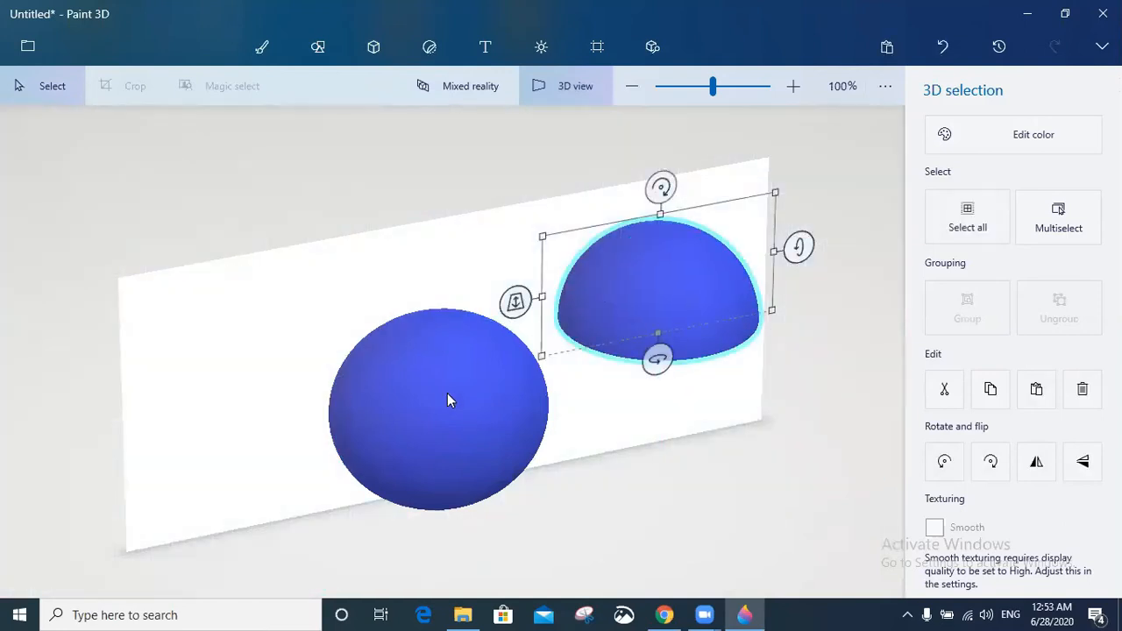
left_click_drag(421, 376, 440, 417)
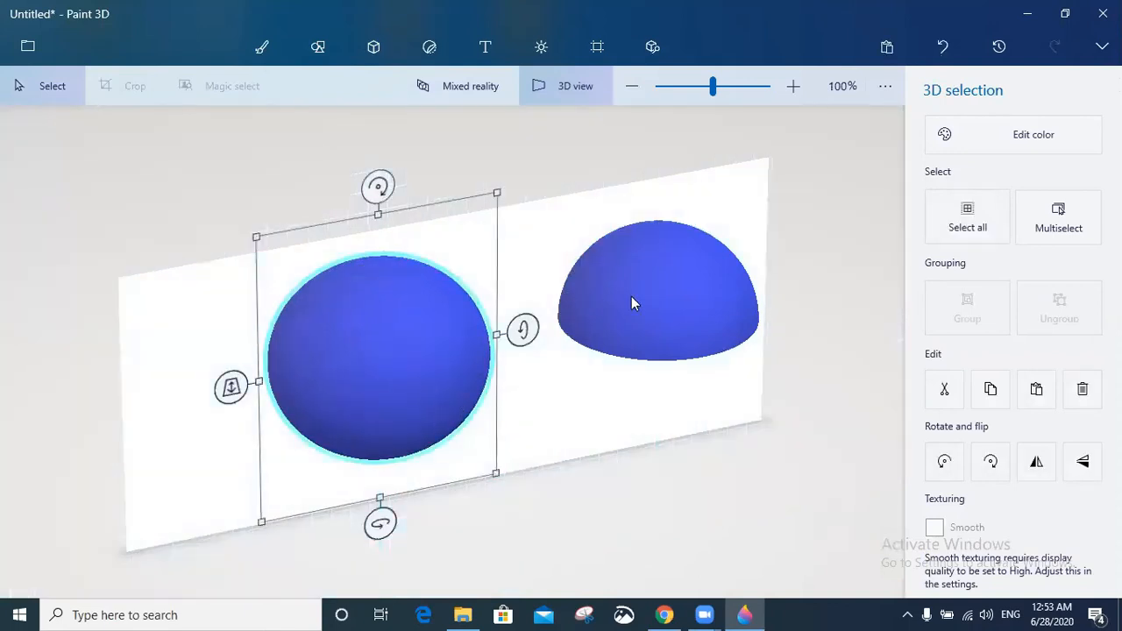
key("Escape")
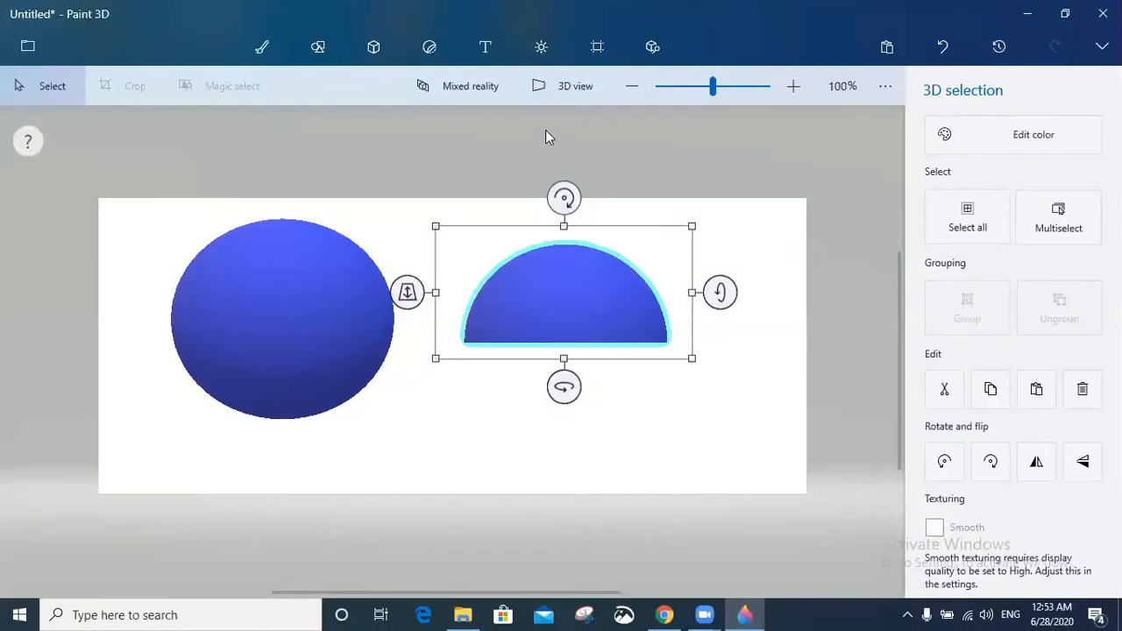
Step: Compare the 2D and 3D options of the Text tool
left_click(494, 49)
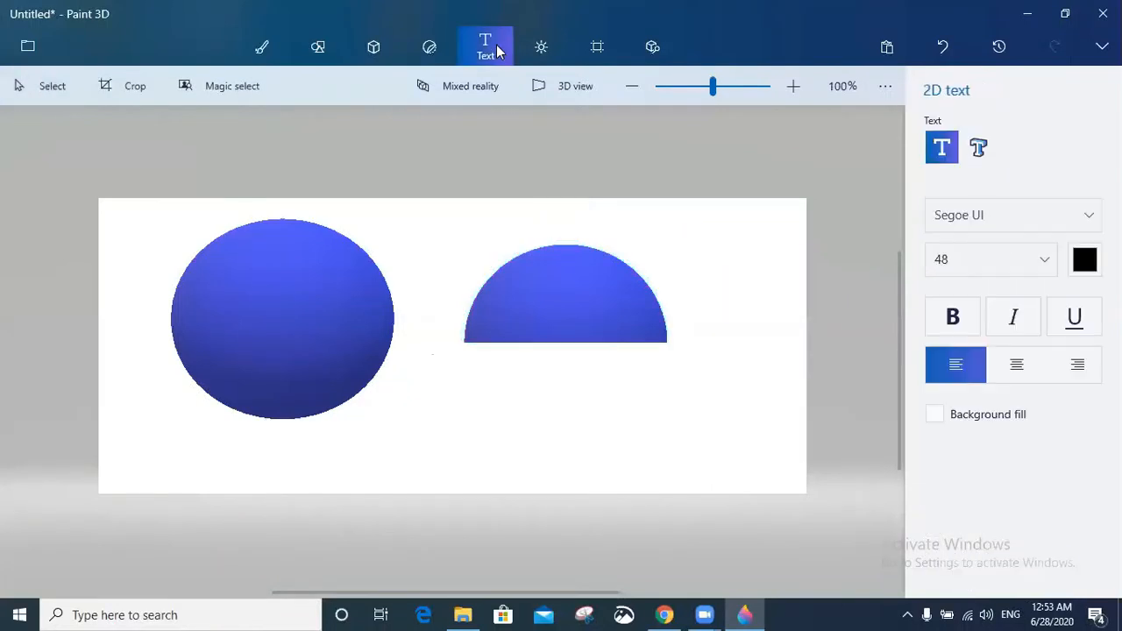
left_click(979, 149)
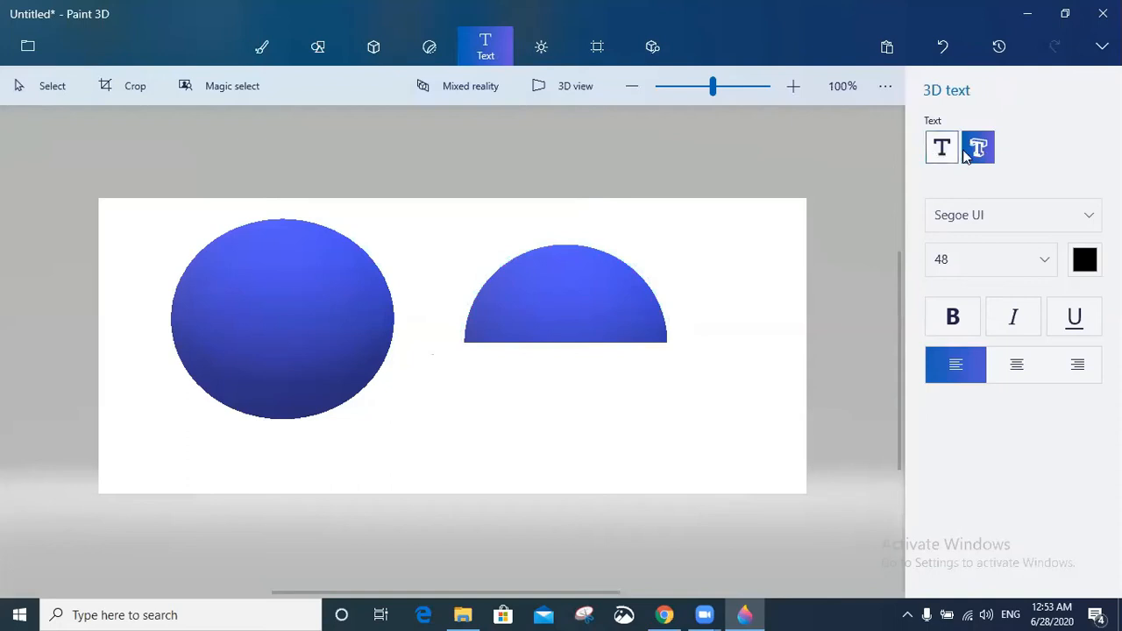
left_click(942, 149)
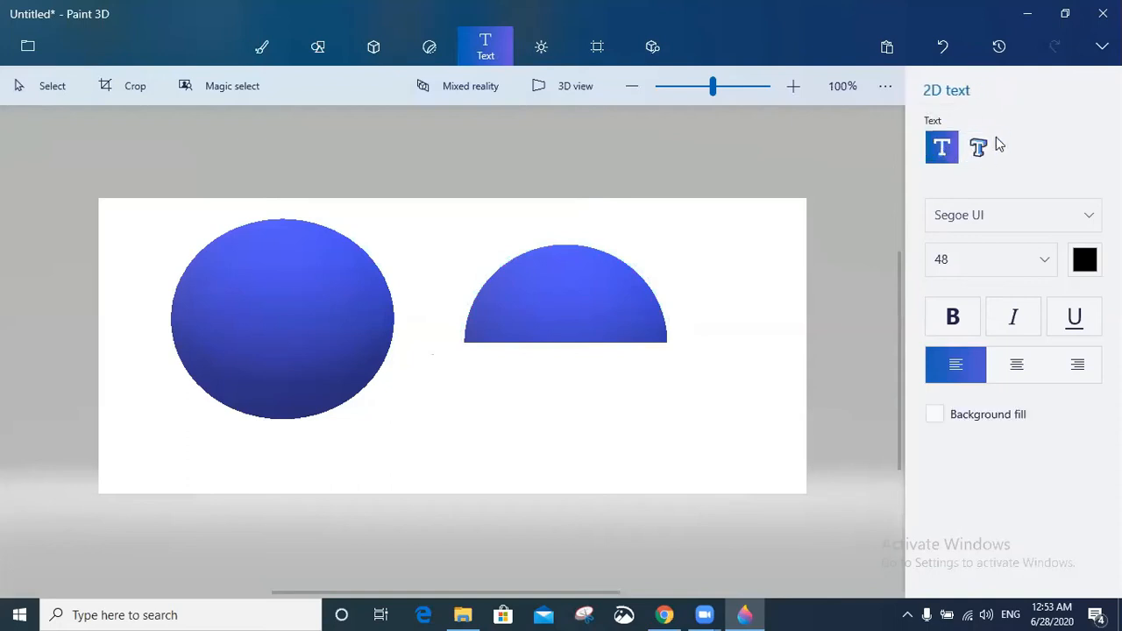
left_click(989, 146)
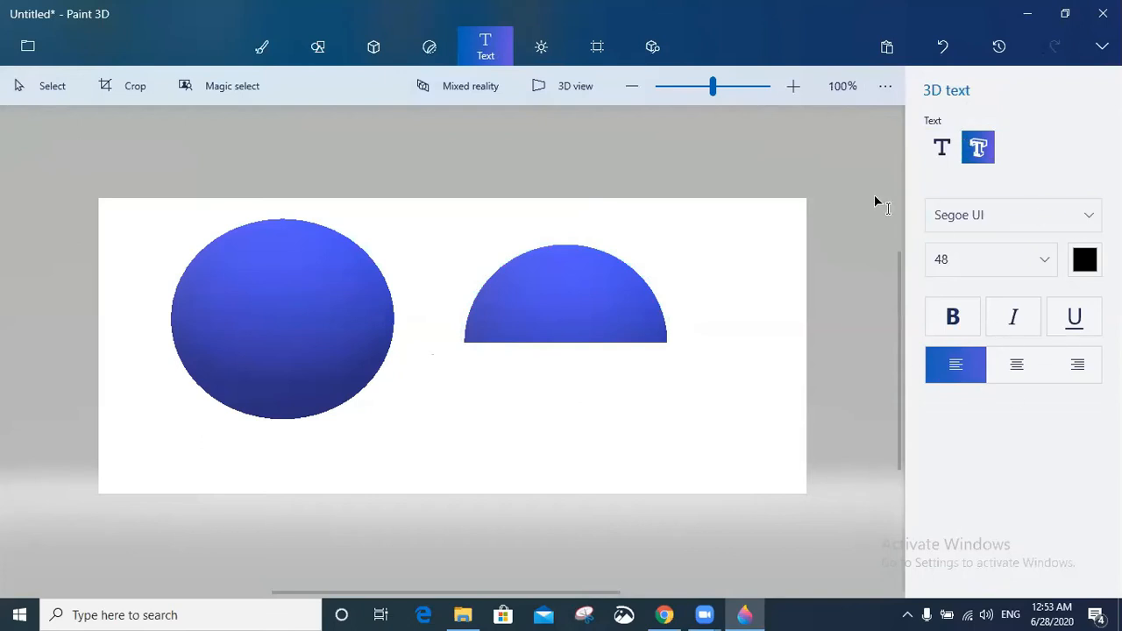
Step: Try the Candy, Aqua, Underwater (Minecraft) and Day (Minecraft) filters on the scene and adjust the light direction
left_click(544, 53)
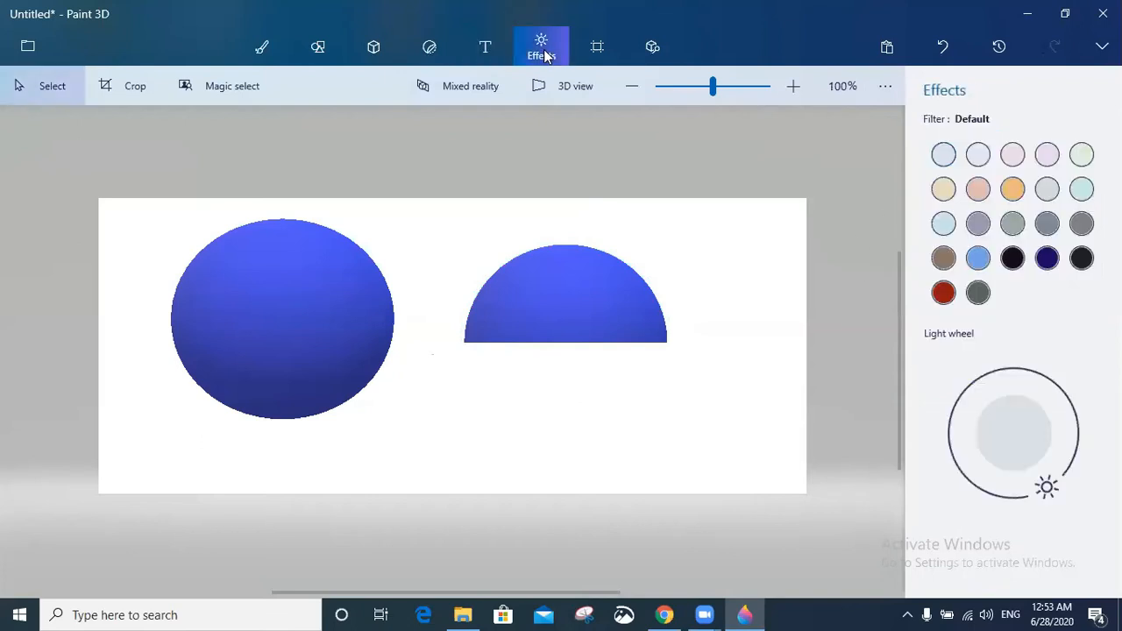
left_click(1017, 156)
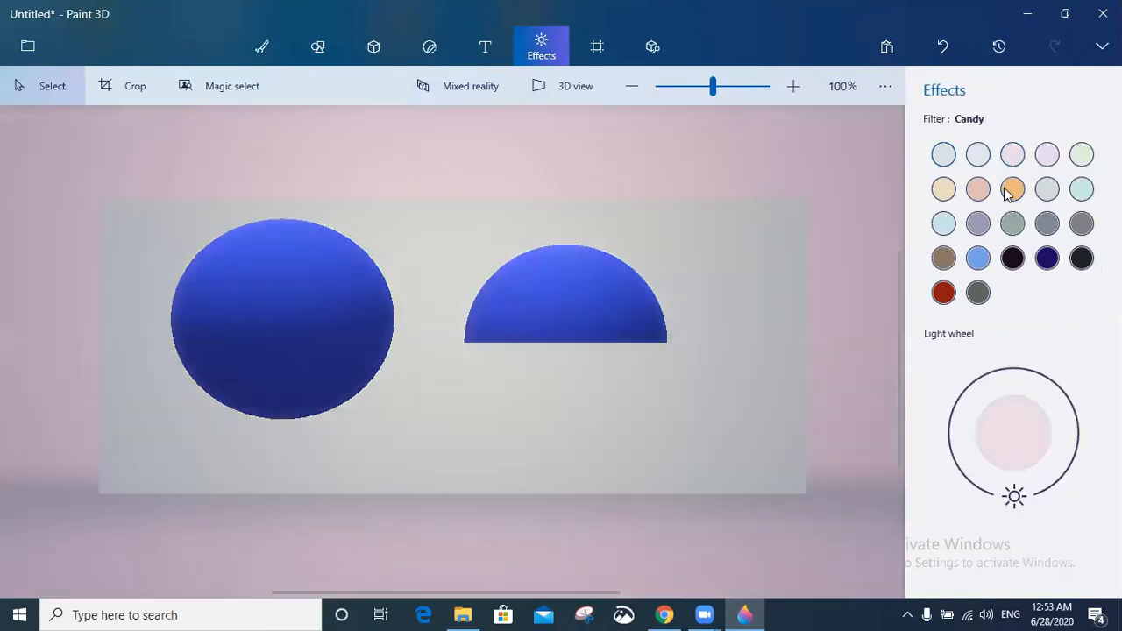
left_click(1048, 159)
left_click(1080, 189)
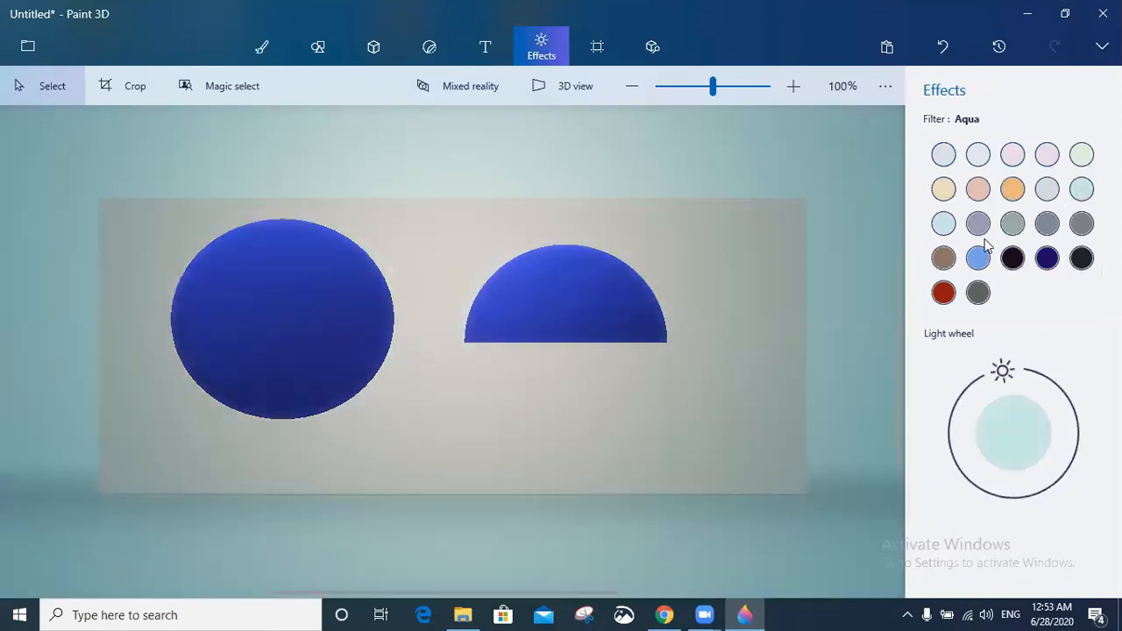
left_click(977, 225)
left_click(1046, 256)
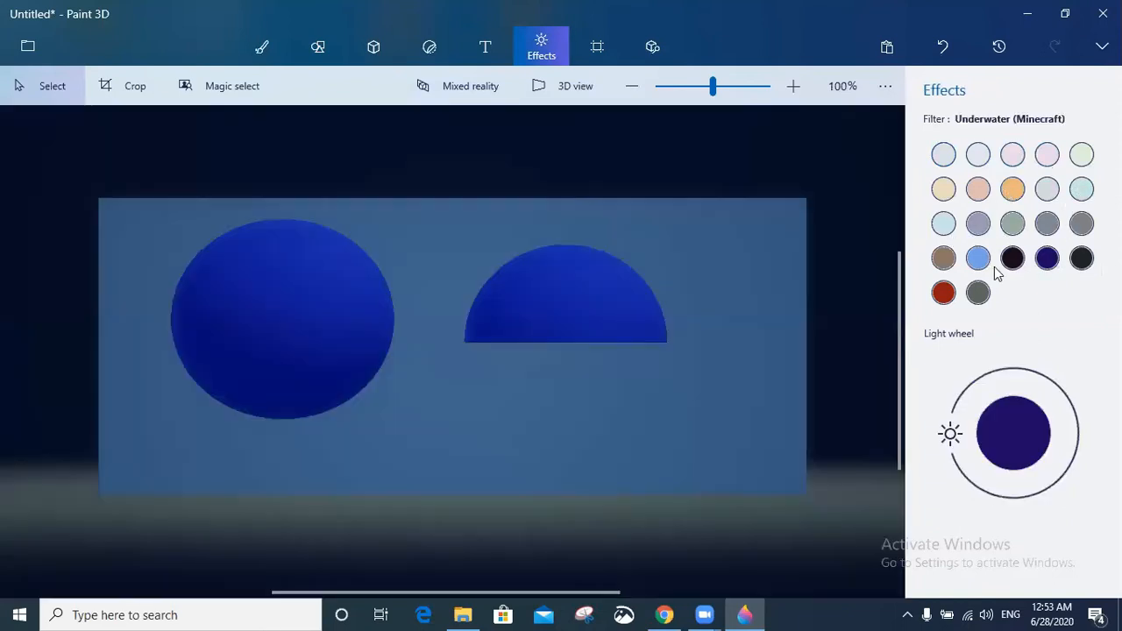
left_click(978, 261)
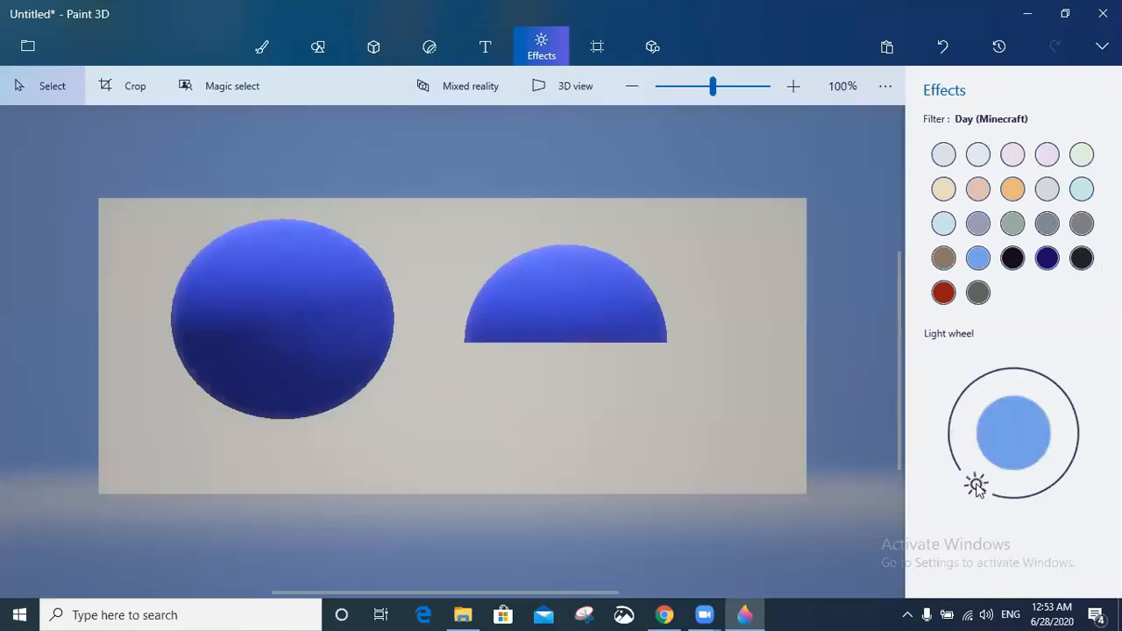
left_click_drag(984, 489, 1020, 460)
Step: Try the Honey, Underwater (Minecraft) and Night (Minecraft) filters and apply Nether (Minecraft) to the scene
left_click(1012, 195)
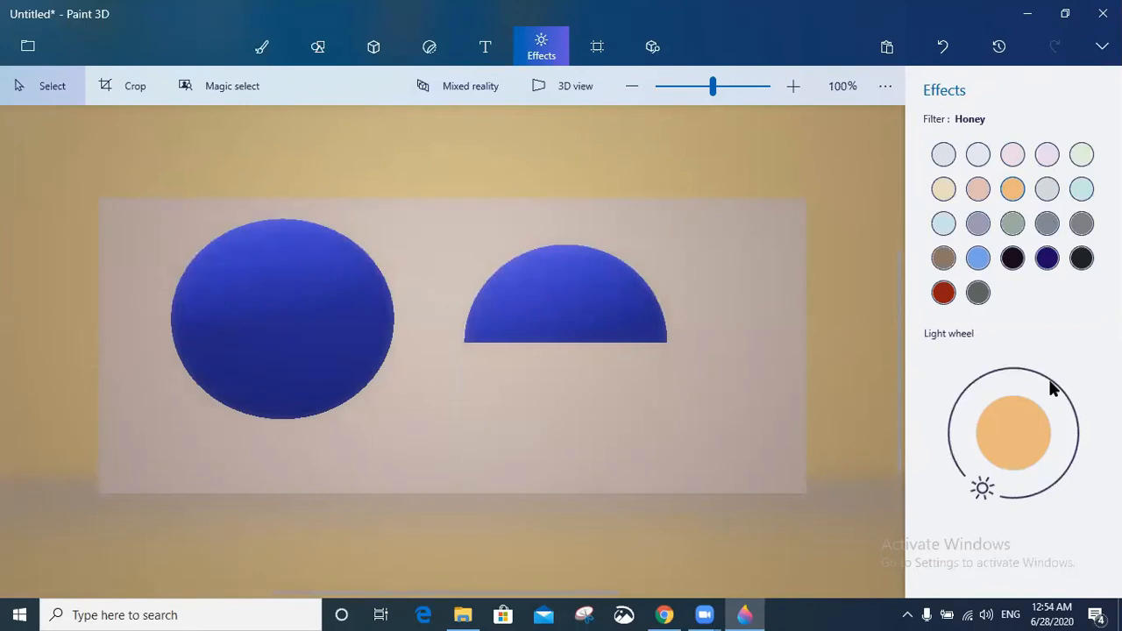
left_click(1052, 256)
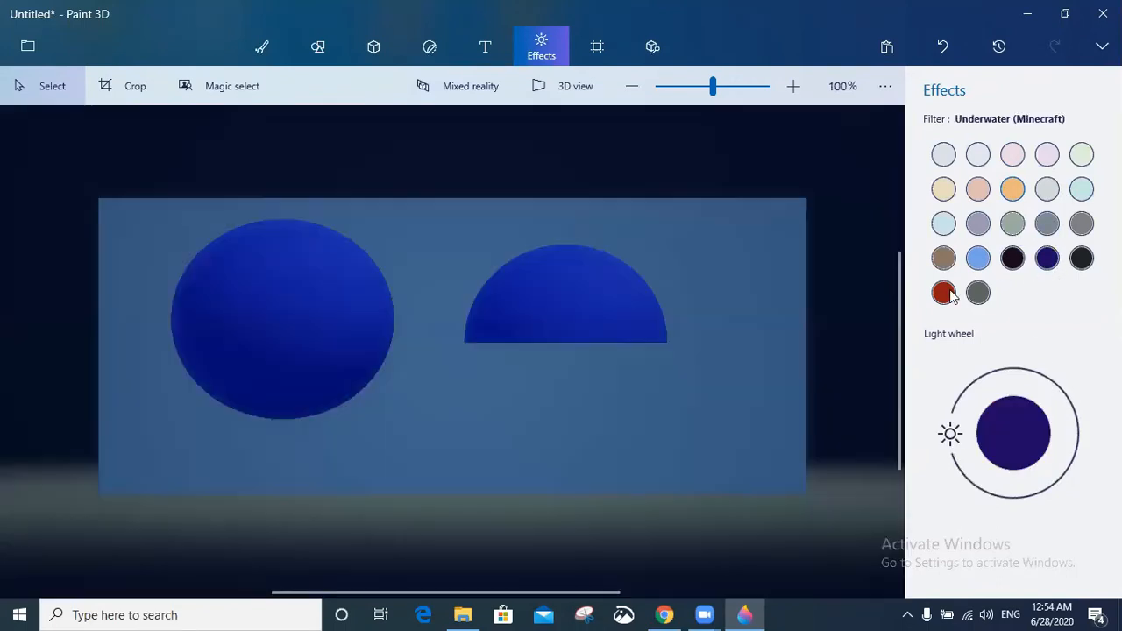
left_click(1010, 263)
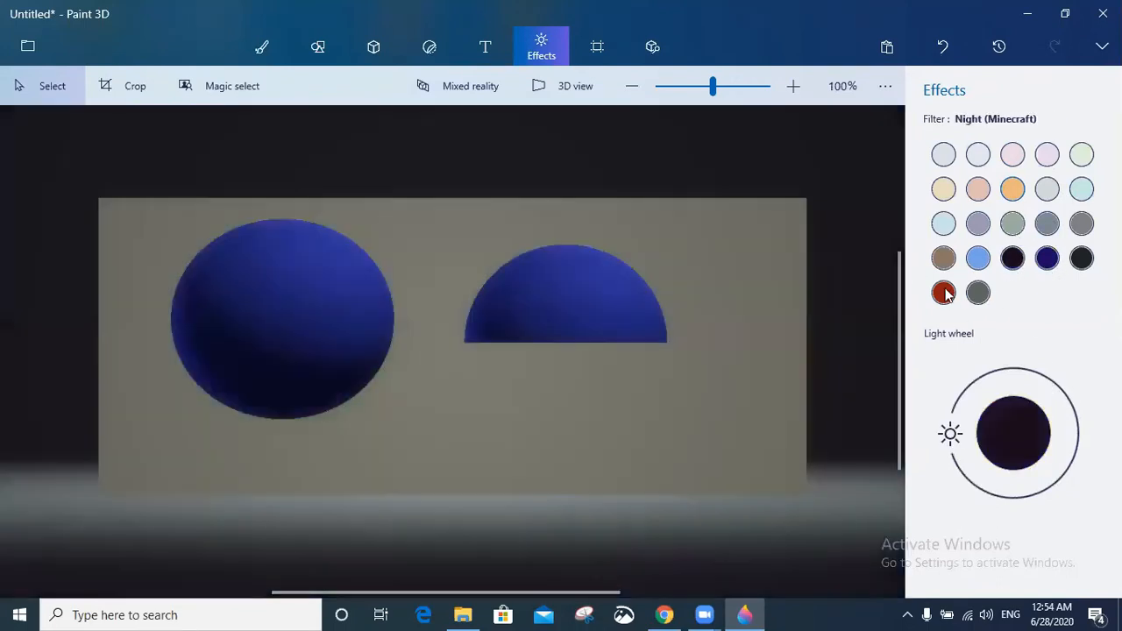
left_click(944, 292)
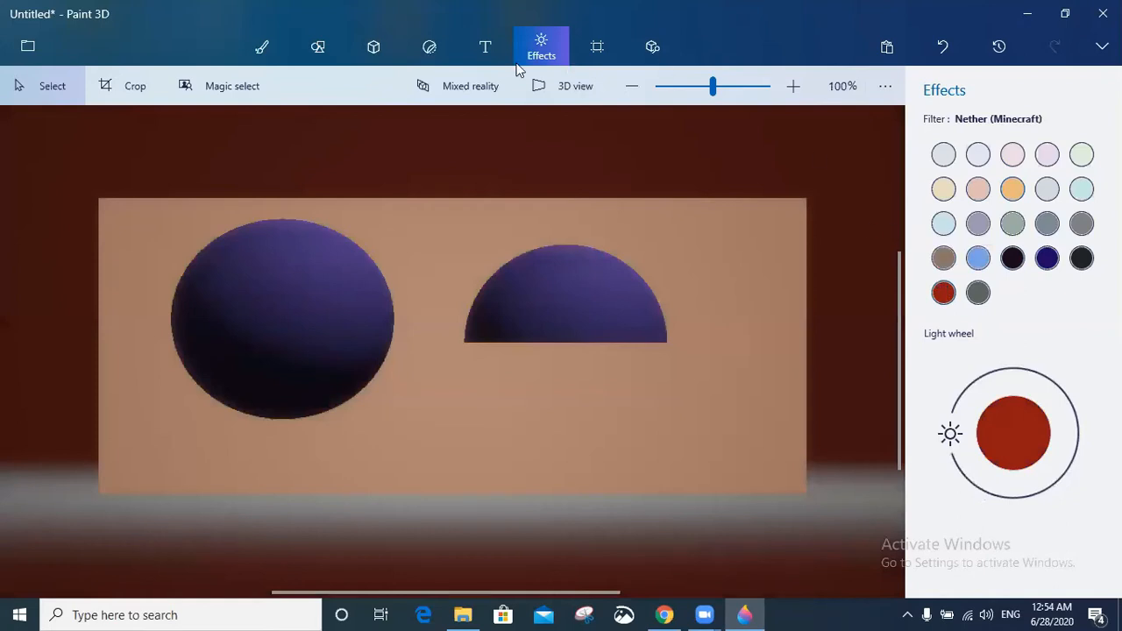
Step: Enlarge the canvas to 1034 by 432 px with the aspect ratio locked
left_click(597, 48)
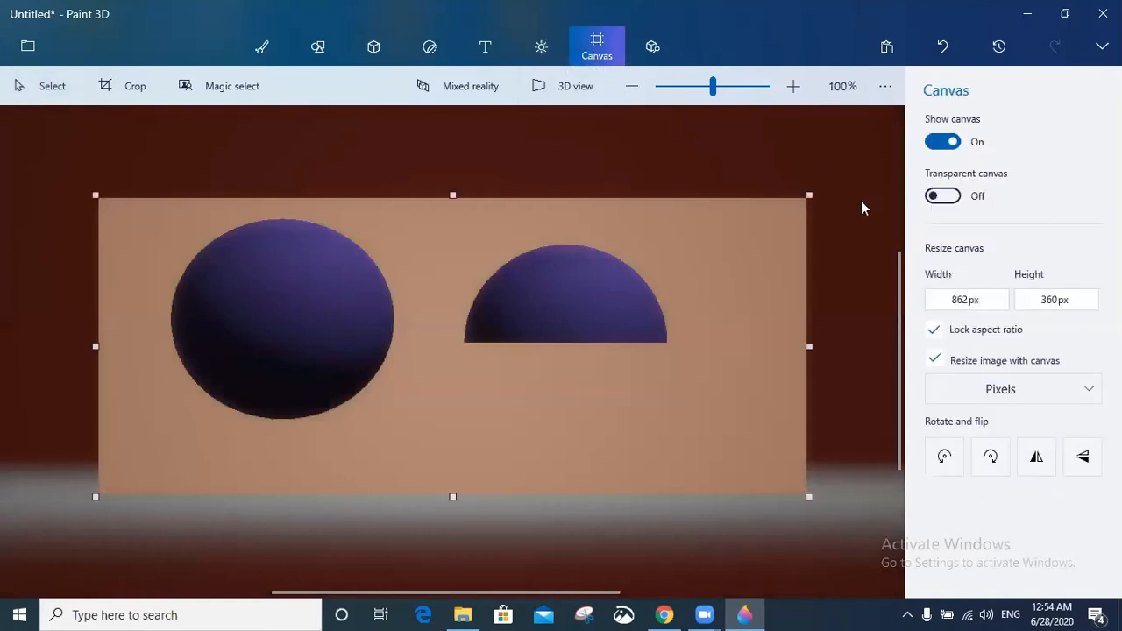
left_click_drag(813, 193, 828, 163)
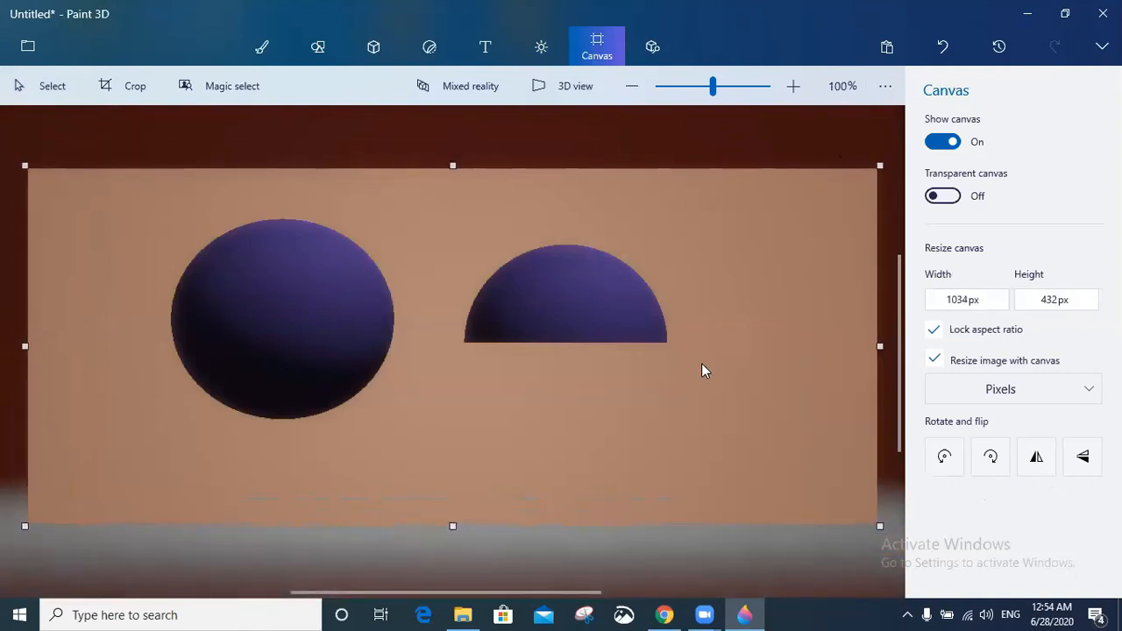
Step: Insert the Ferret model from the Animals collection of the 3D library
left_click(650, 48)
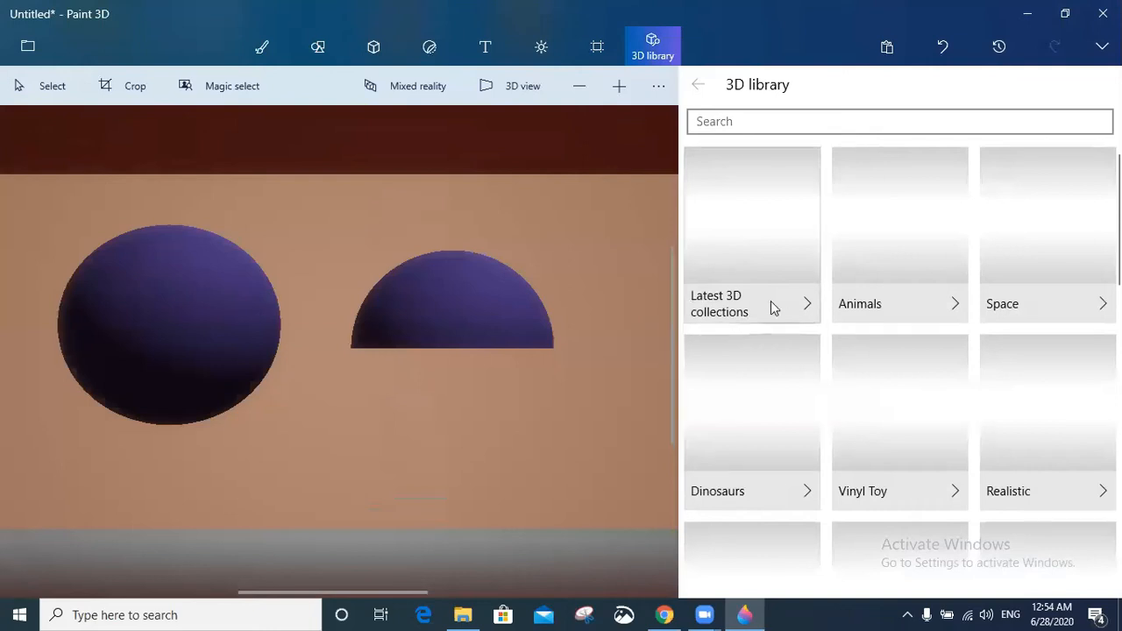
left_click(862, 307)
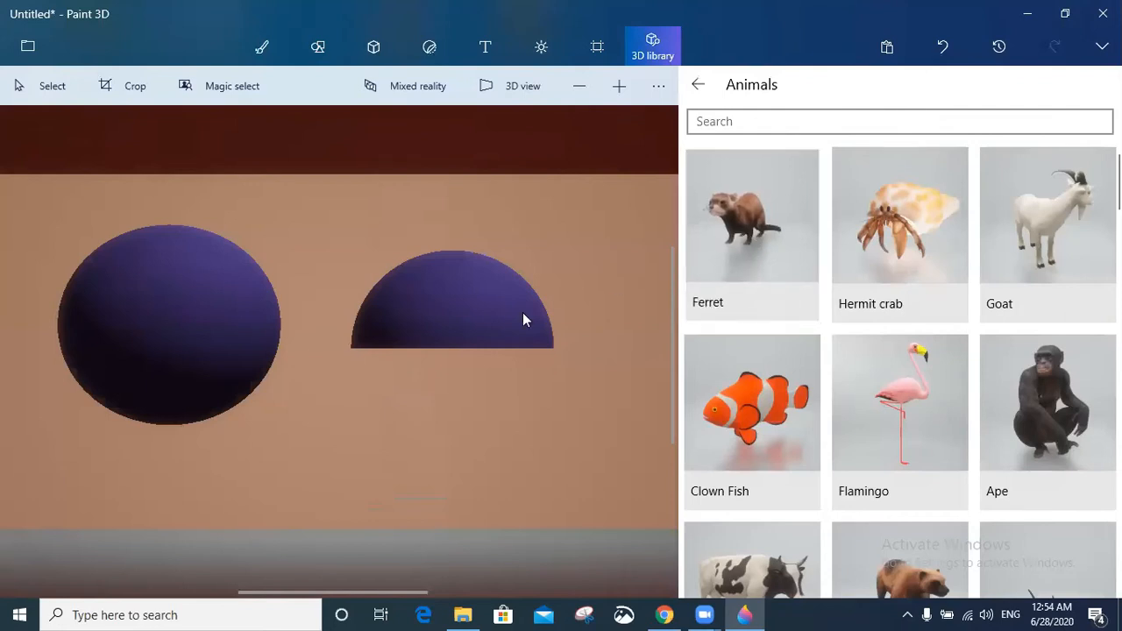
left_click(701, 314)
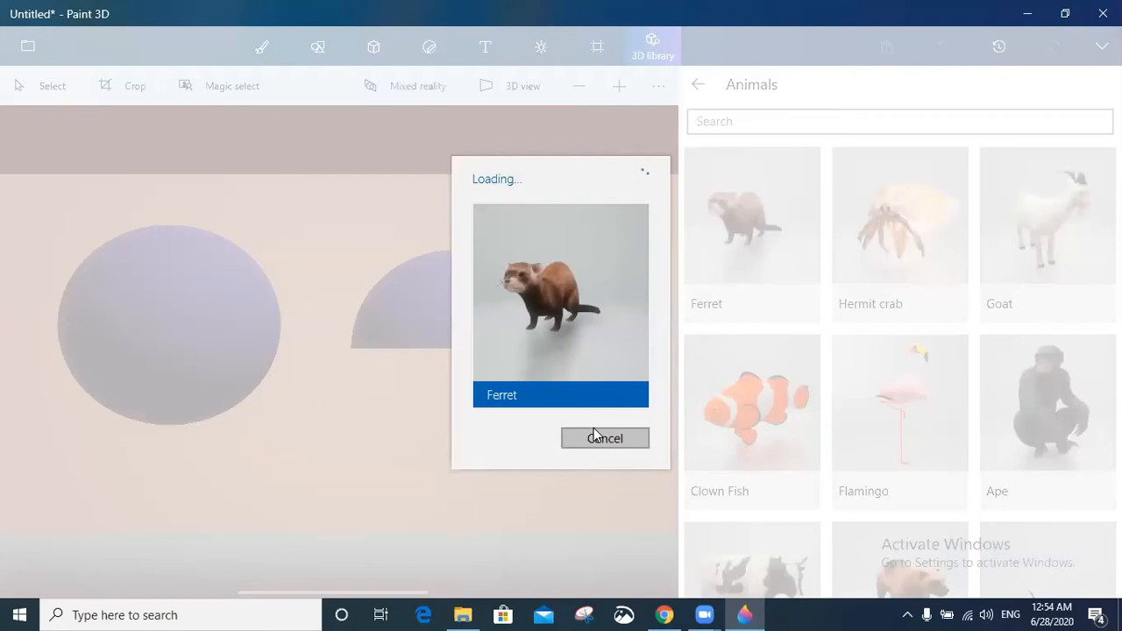
left_click(615, 446)
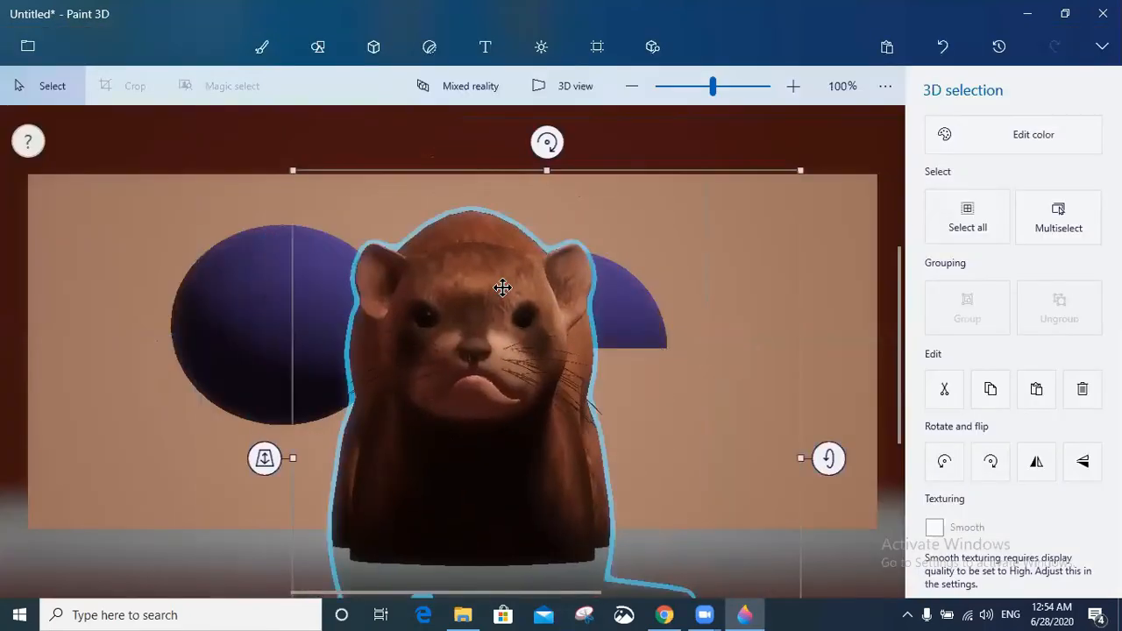
Step: Shrink the ferret and place it on the canvas to the right of the hemisphere
left_click_drag(602, 269, 473, 382)
left_click_drag(386, 476, 741, 296)
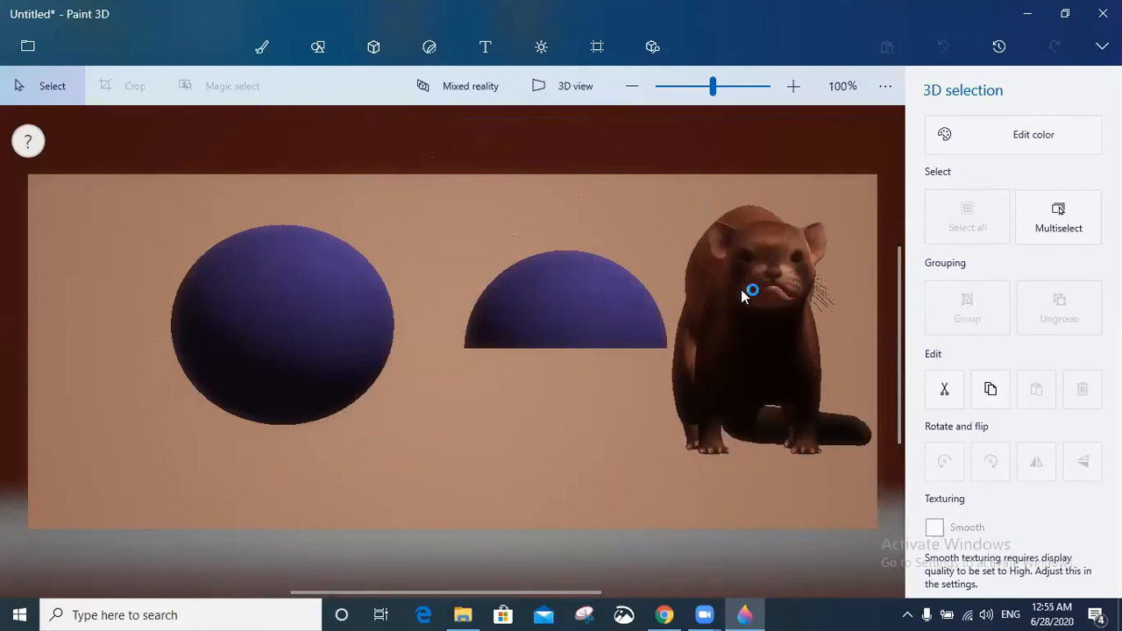
left_click_drag(649, 180, 699, 239)
left_click_drag(783, 343, 669, 329)
Step: View the scene in 3D, launch Mixed reality and close the 3D Viewer window
left_click(571, 86)
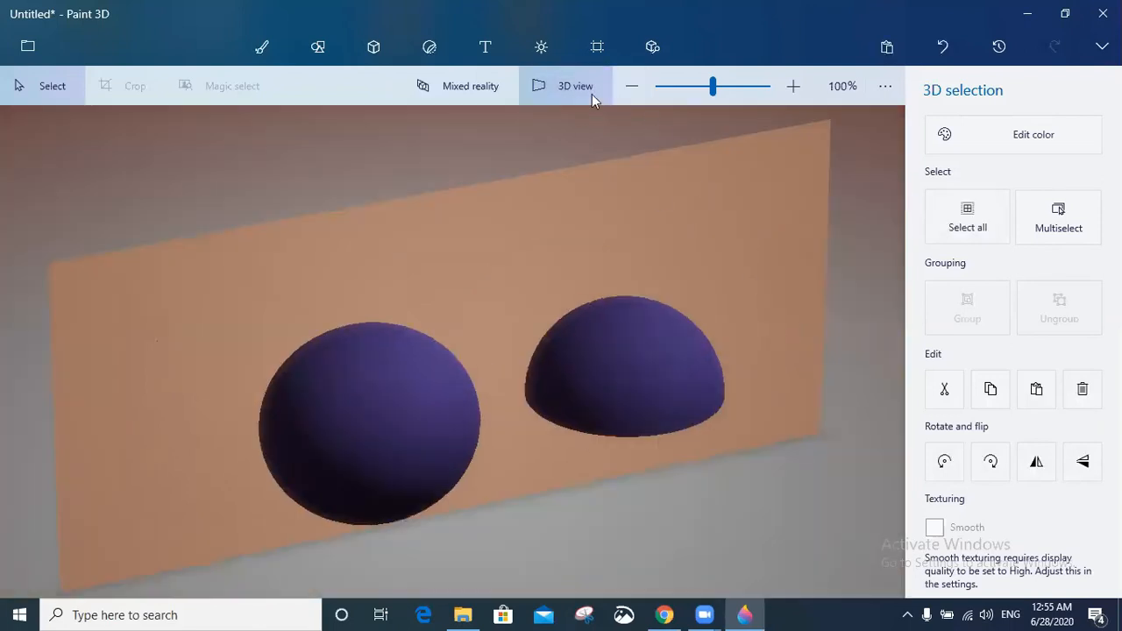
left_click(483, 94)
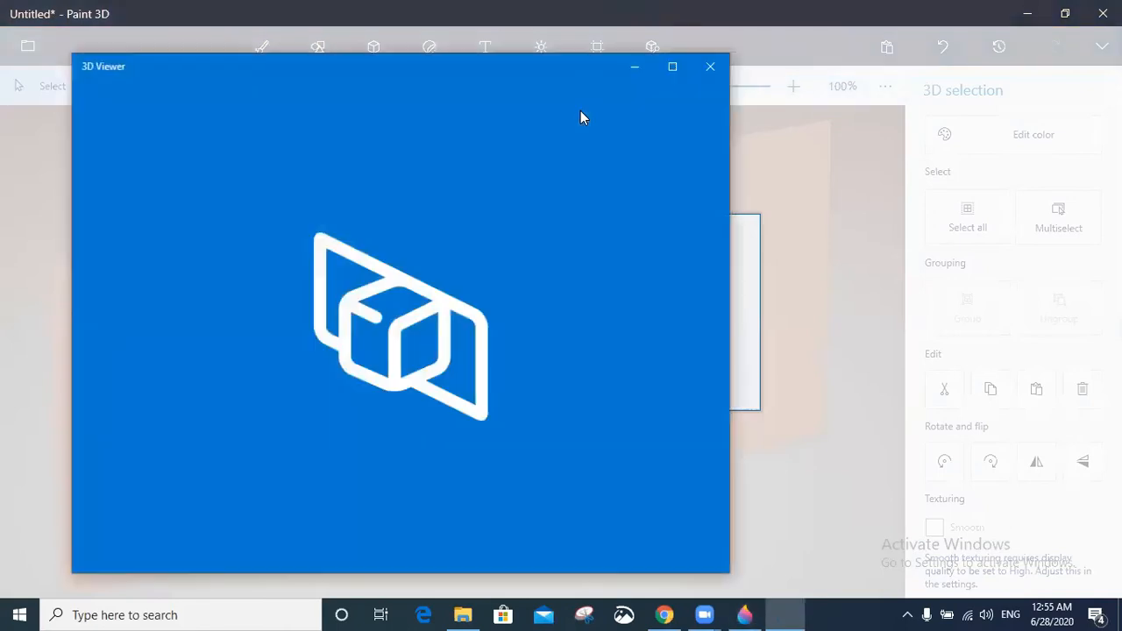
left_click(707, 71)
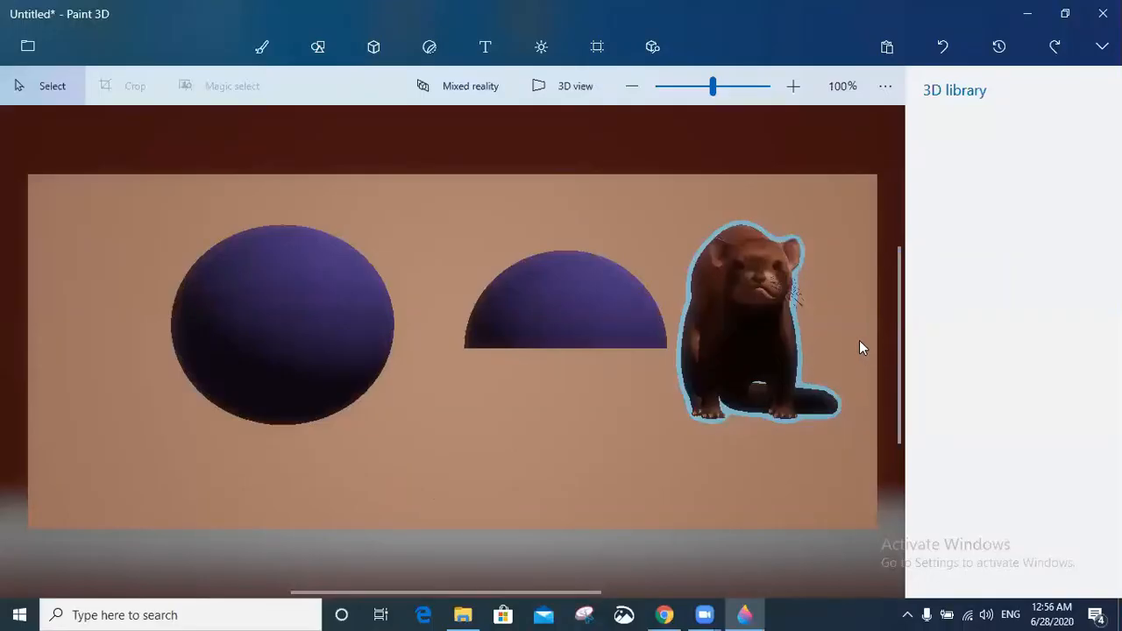
Step: Move the ferret up slightly beside the hemisphere and recolor it dark red
left_click(761, 300)
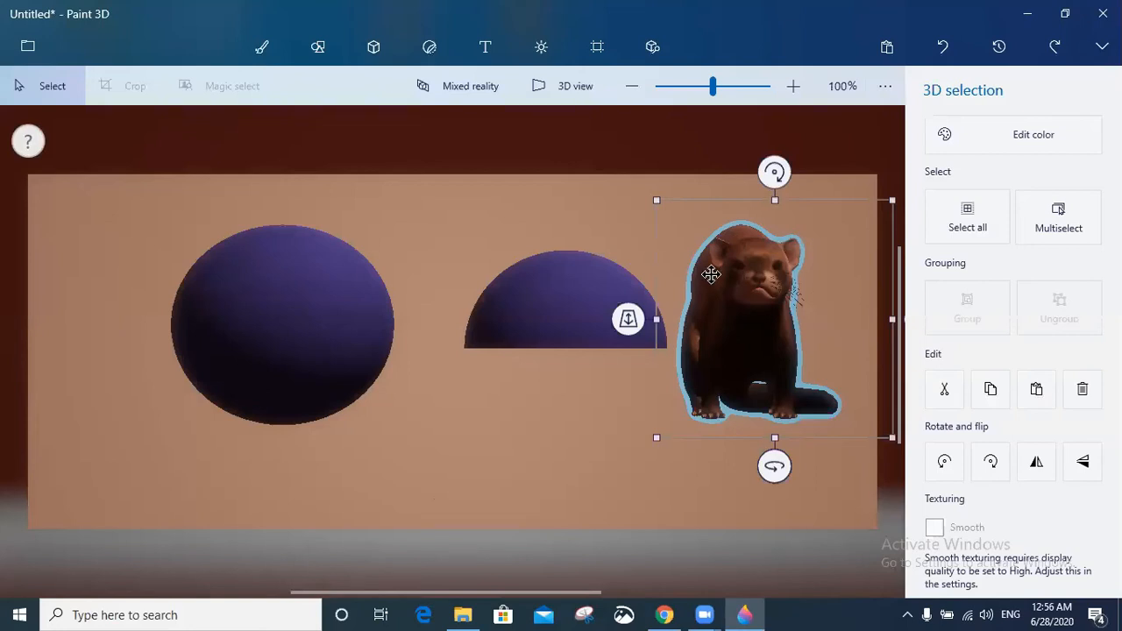
left_click_drag(724, 265, 753, 250)
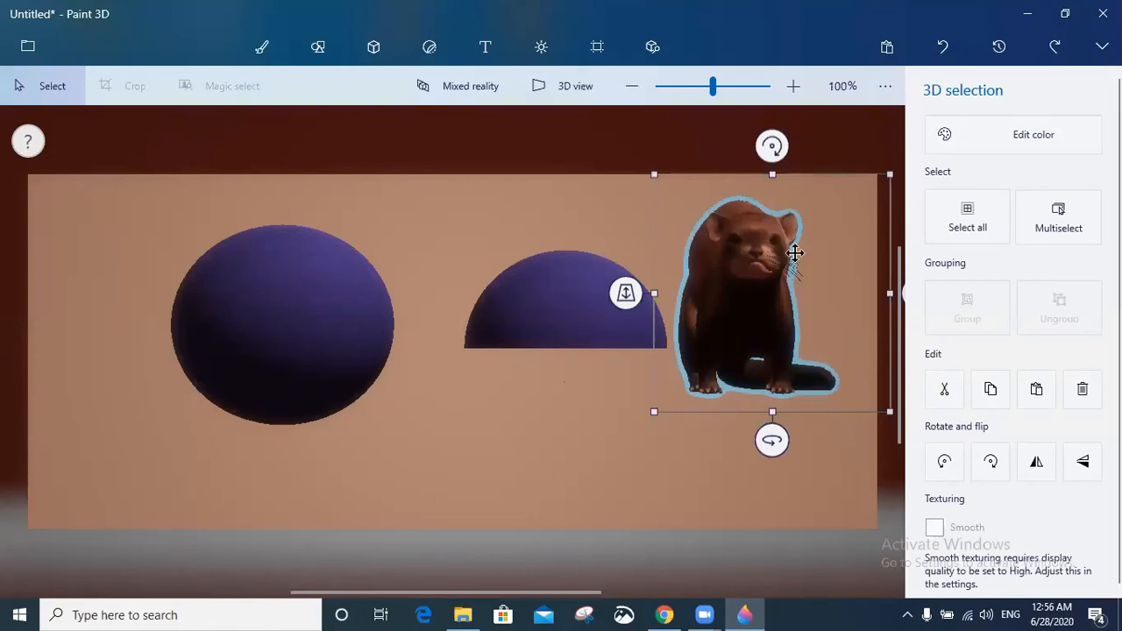
left_click(1041, 134)
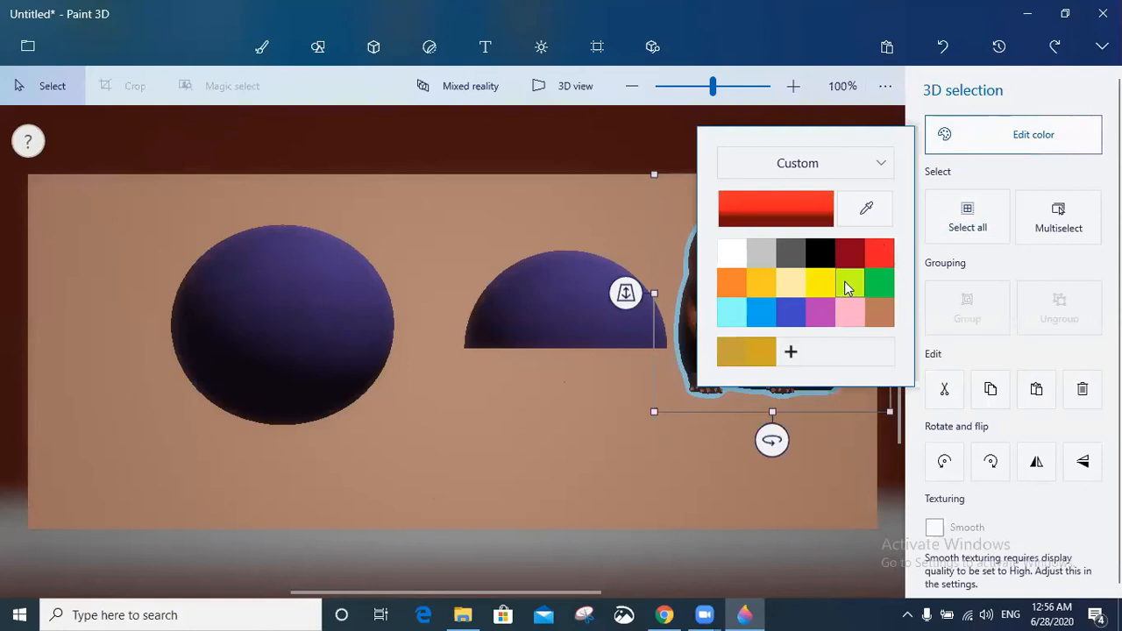
left_click(849, 252)
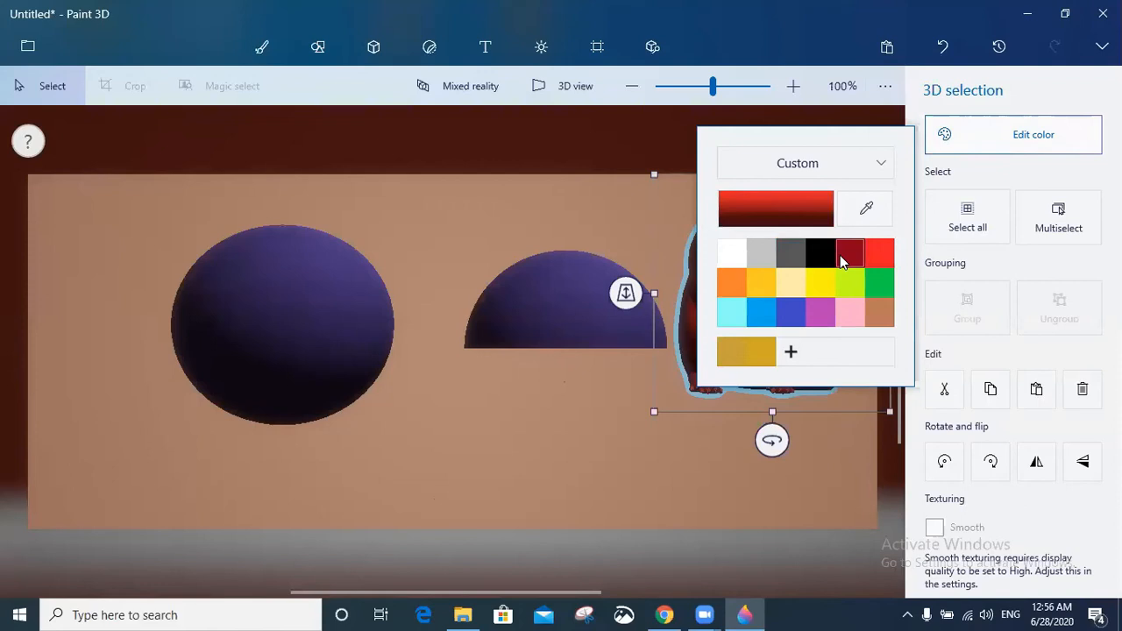
left_click(571, 430)
left_click(573, 425)
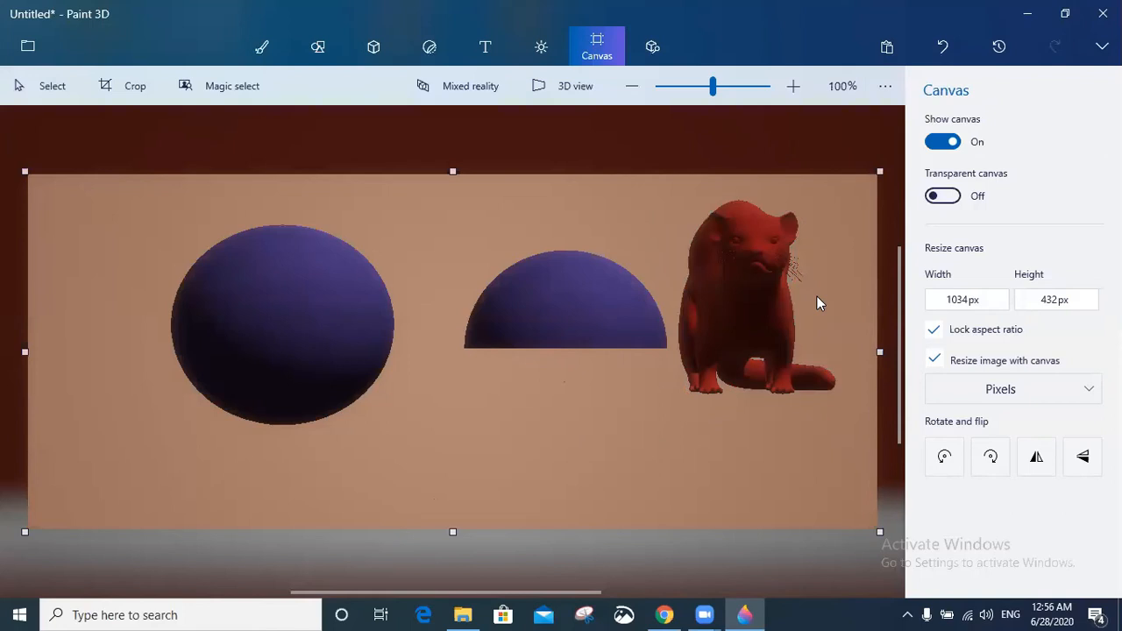
Step: Undo the last edit, switch to the desktop and select the Winnie-the-Pooh picture whose file name starts with 63bca8fdf6
key("ctrl+z")
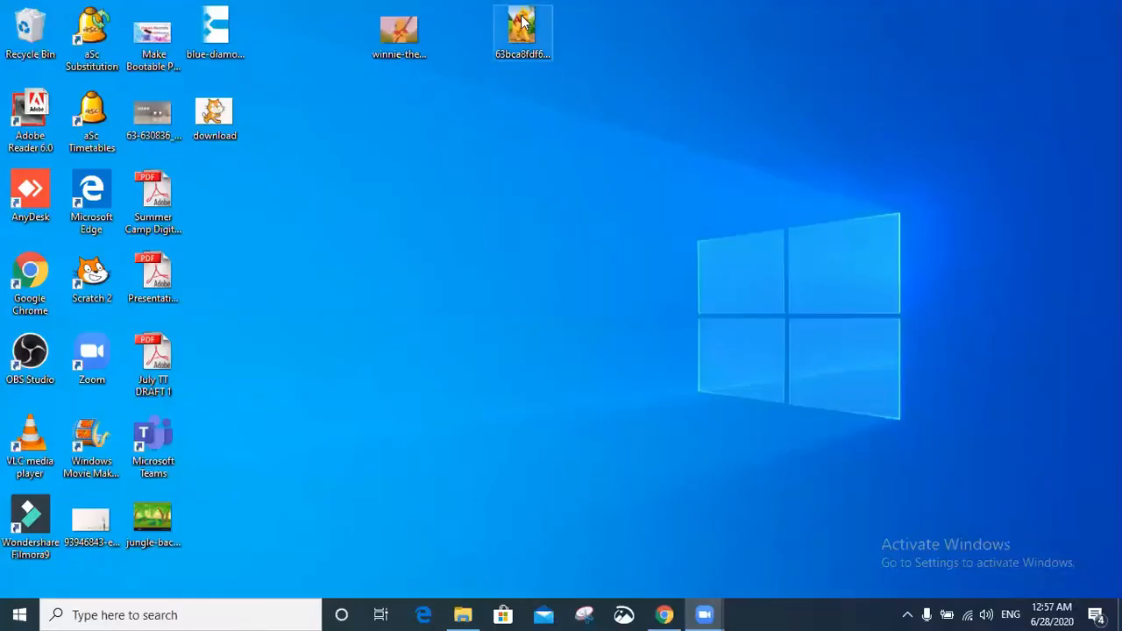
left_click(519, 33)
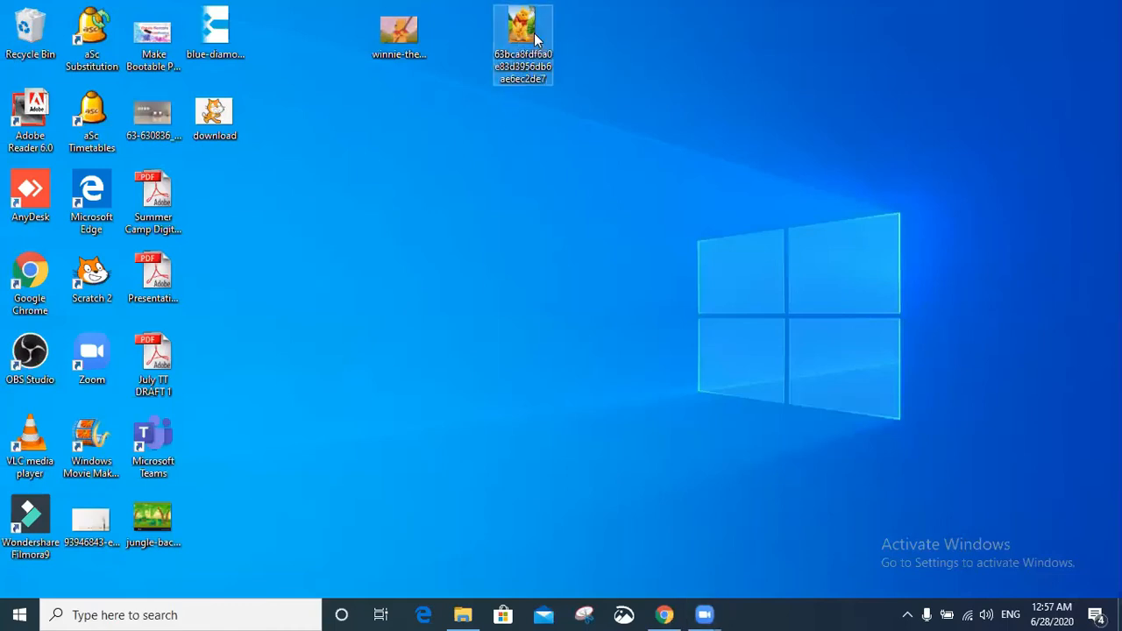
Step: Open the selected Winnie-the-Pooh picture in Paint 3D
right_click(535, 37)
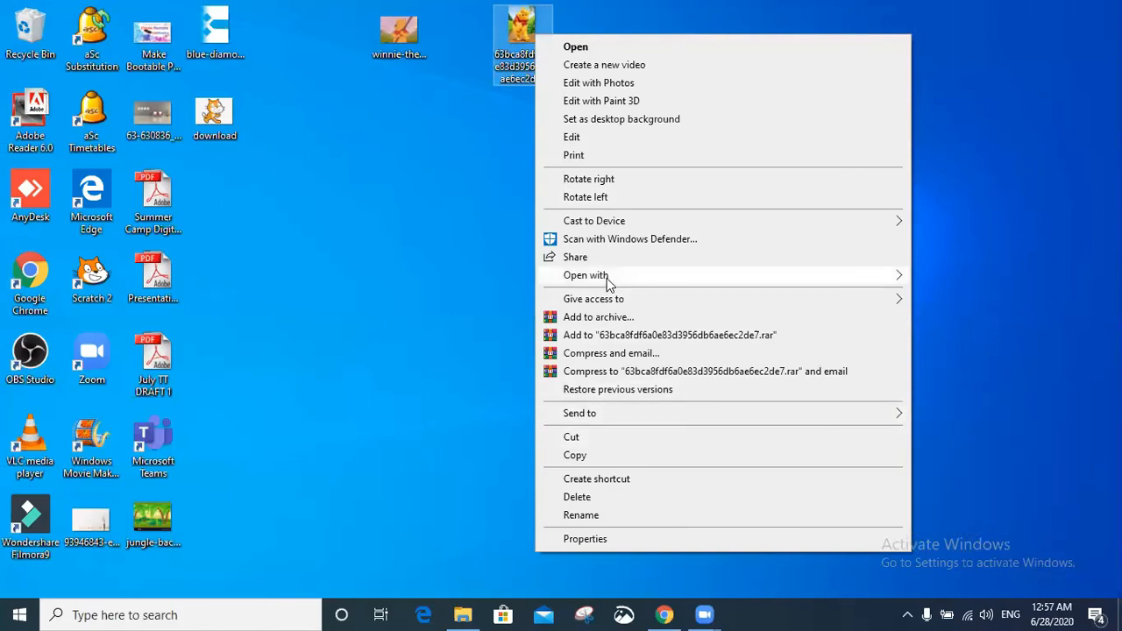
mouse_move(601, 277)
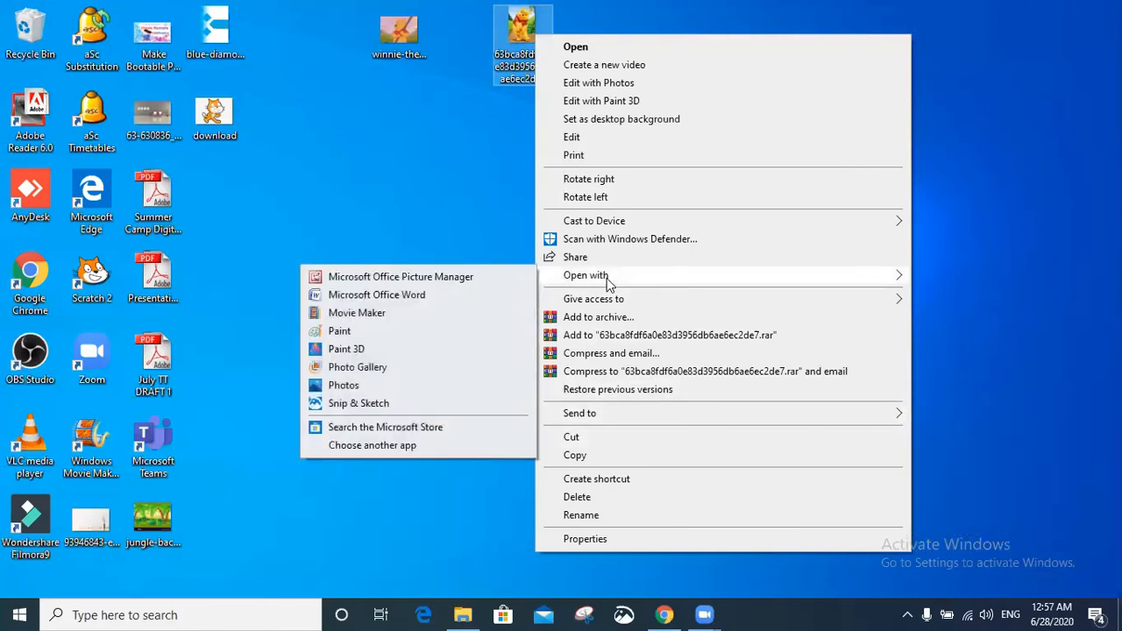
left_click(412, 351)
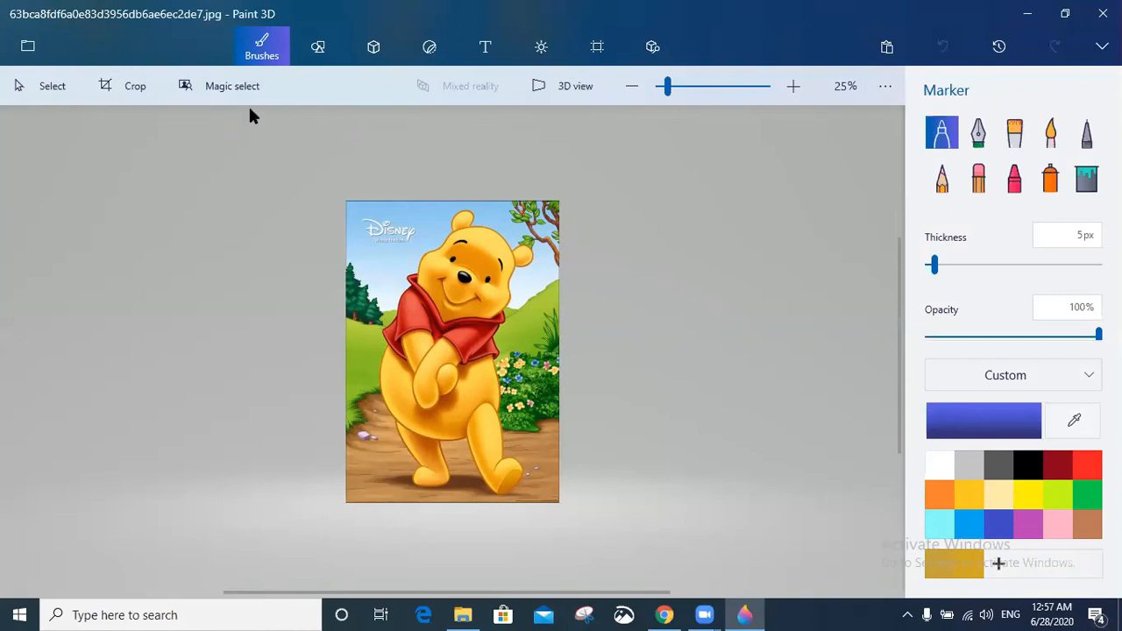
Step: Cut out the Pooh figure with Magic select, tightening the selection box around him and keeping Autofill background on
left_click(223, 85)
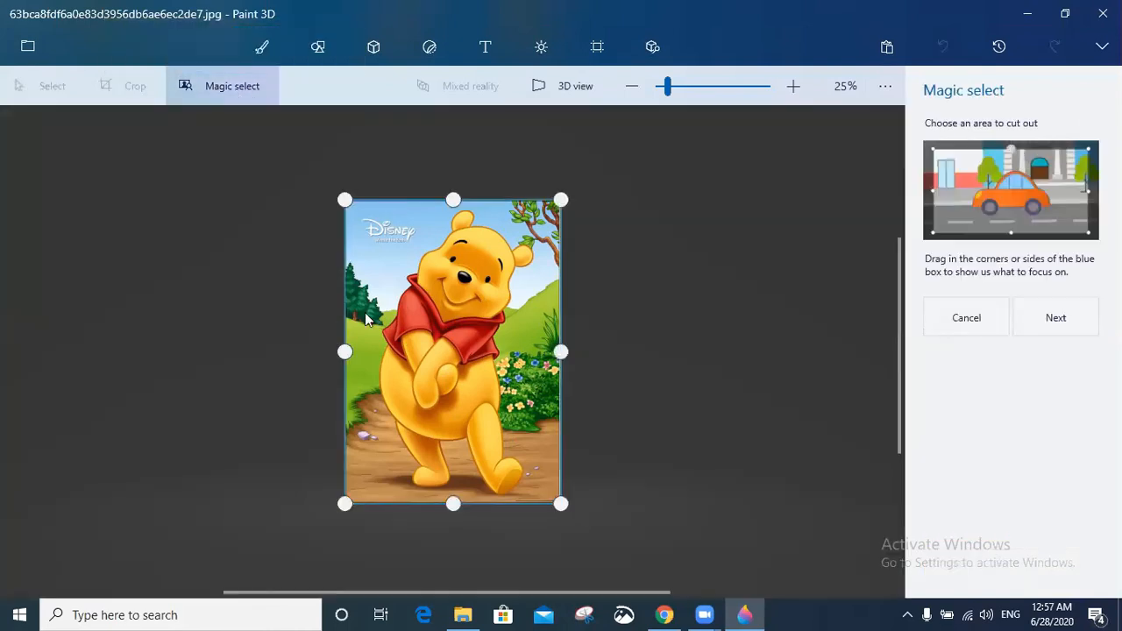
left_click_drag(344, 351, 378, 353)
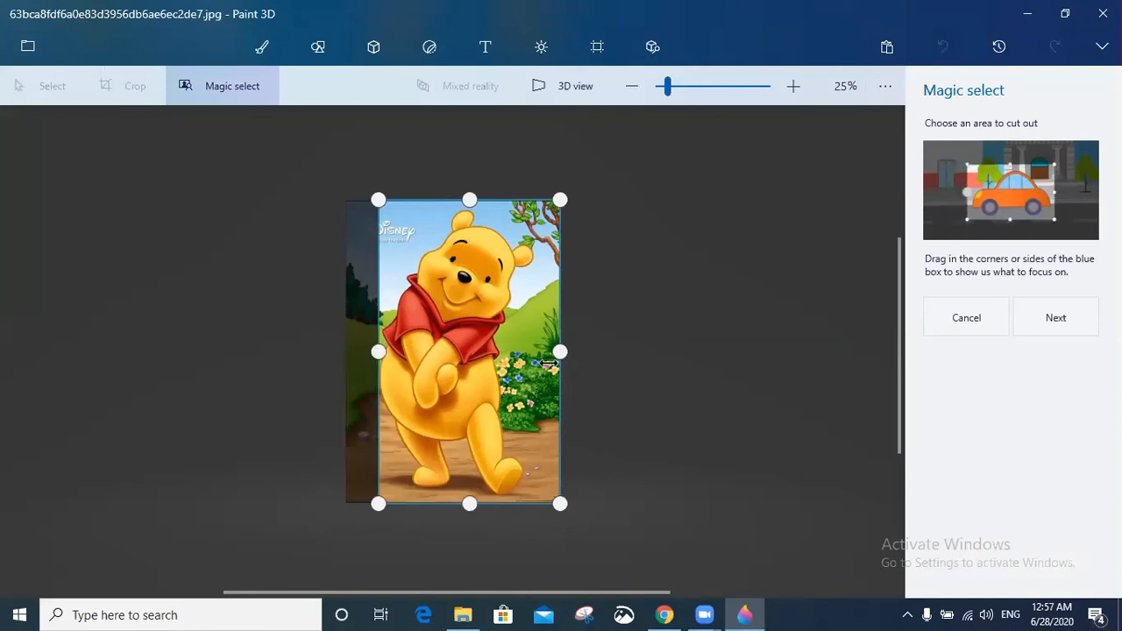
left_click_drag(550, 353, 535, 352)
left_click_drag(457, 200, 457, 209)
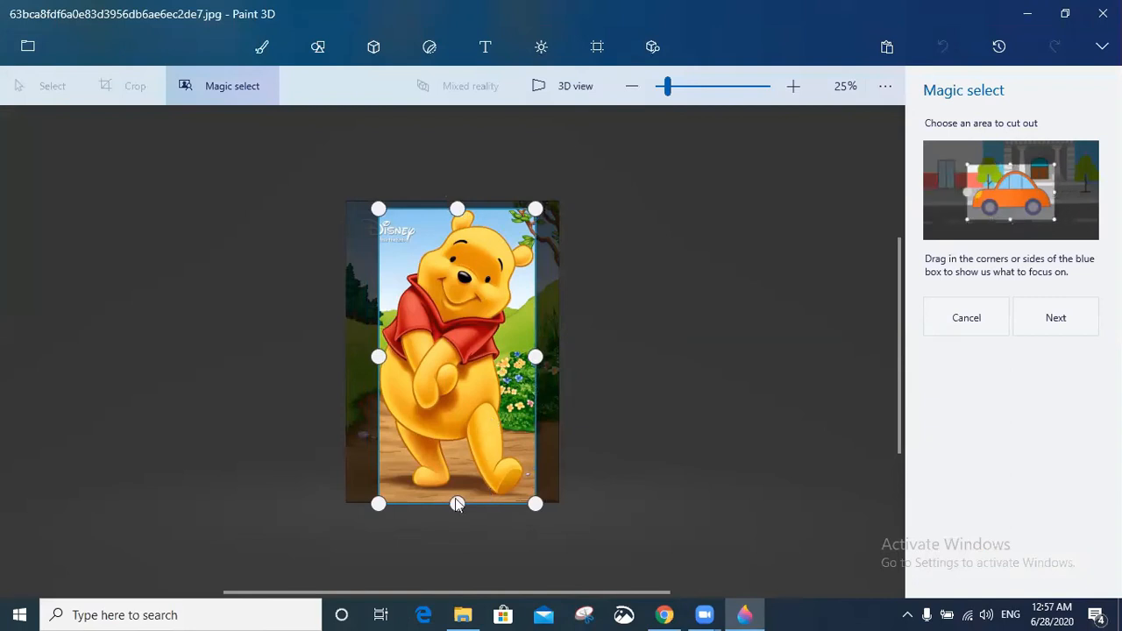
left_click_drag(457, 503, 457, 496)
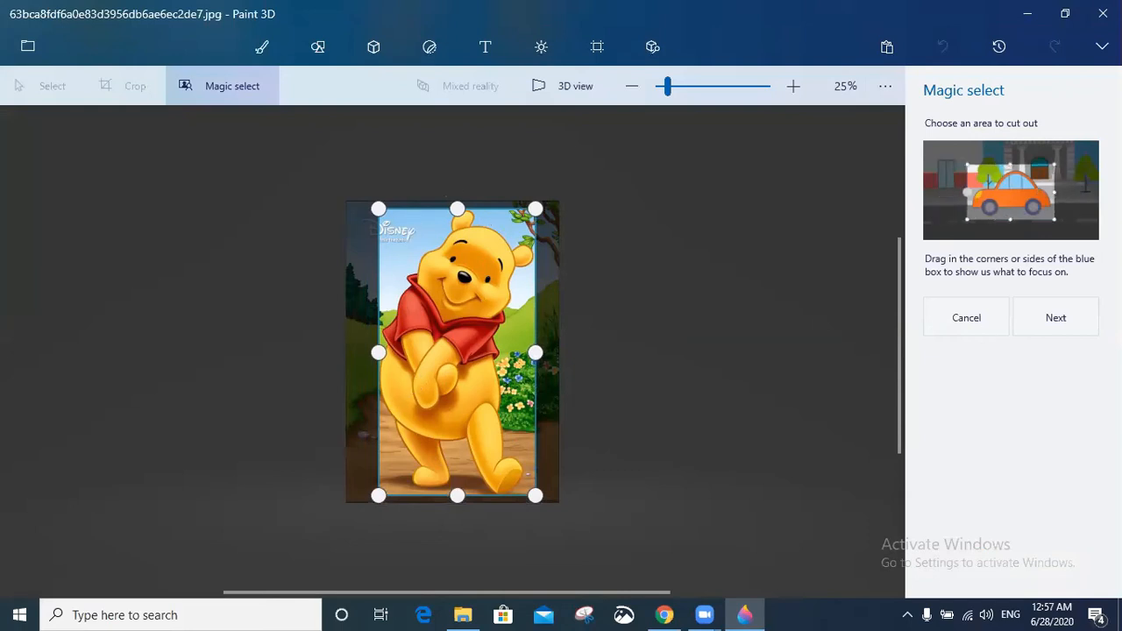
left_click(1055, 318)
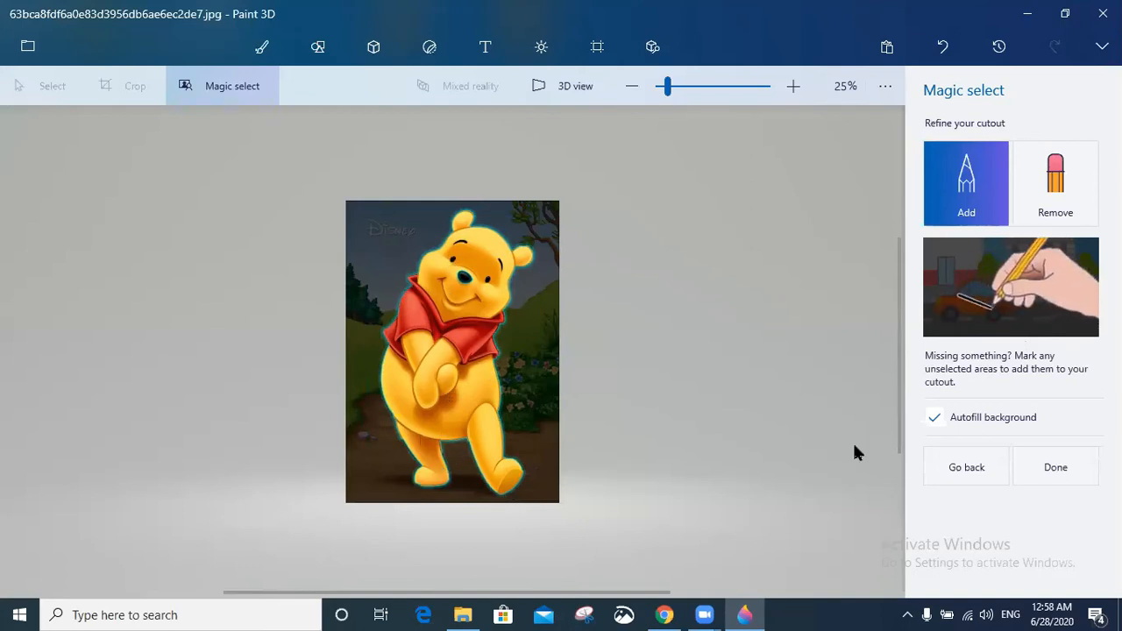
left_click(1068, 474)
left_click(1068, 474)
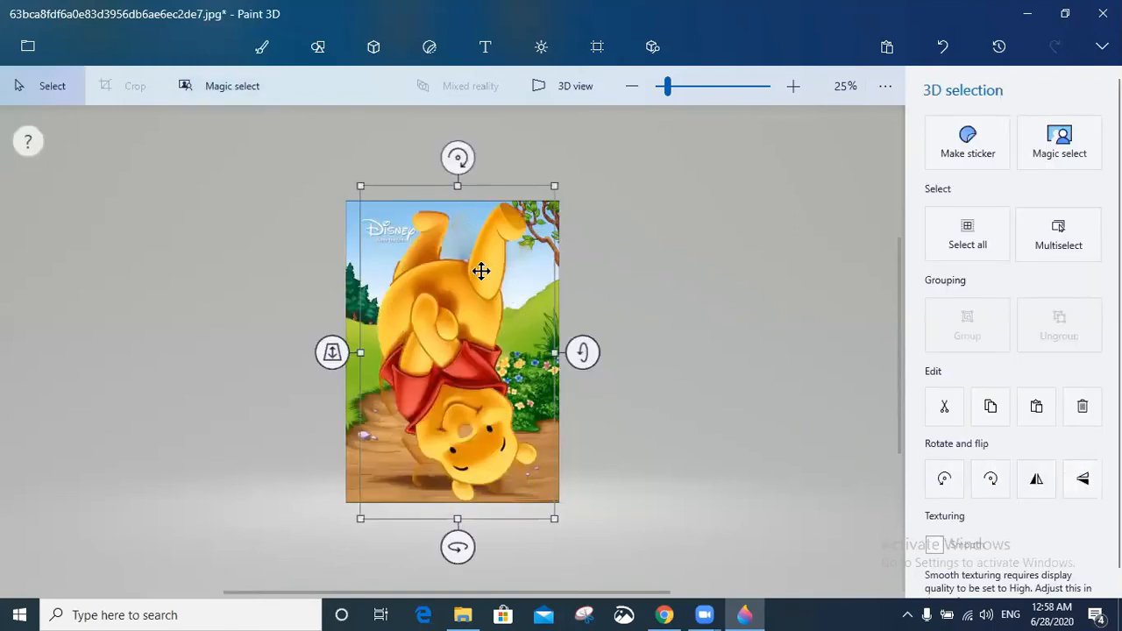
Step: Flip the Pooh cutout horizontally and vertically so he stands upright and mirrored, and reposition him over the background
left_click_drag(477, 271, 506, 264)
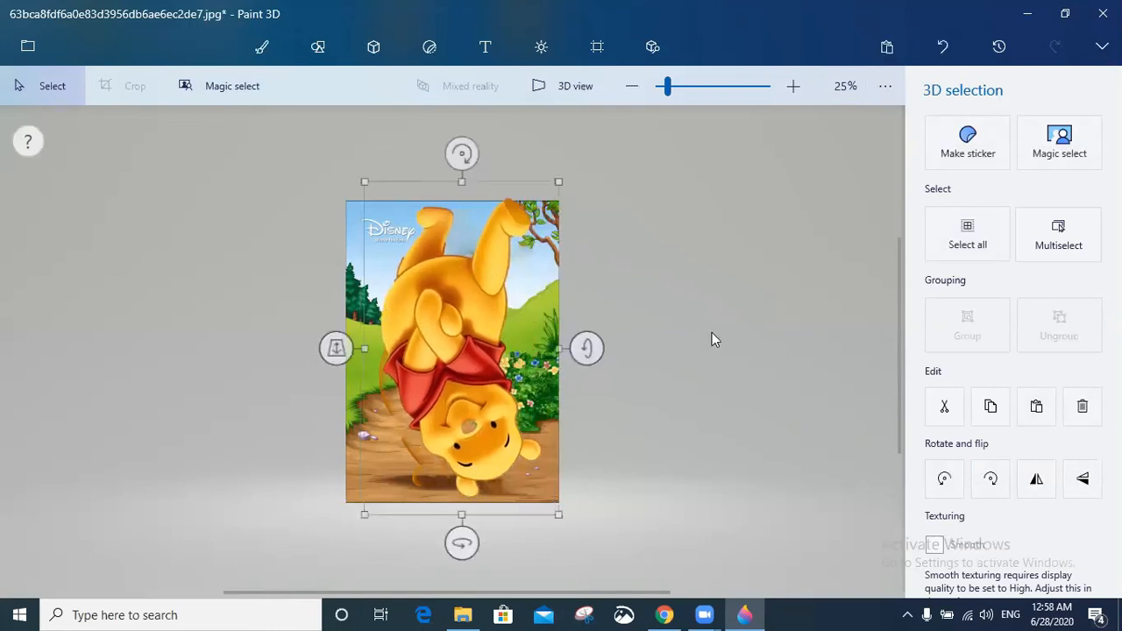
left_click(1040, 485)
left_click(1040, 485)
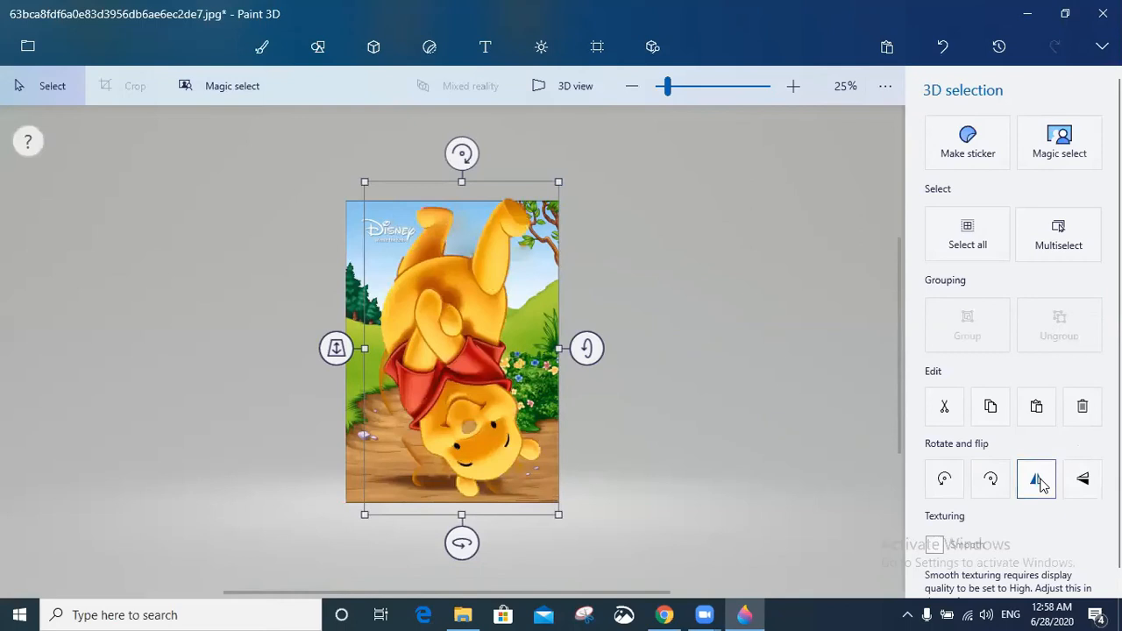
left_click(1083, 484)
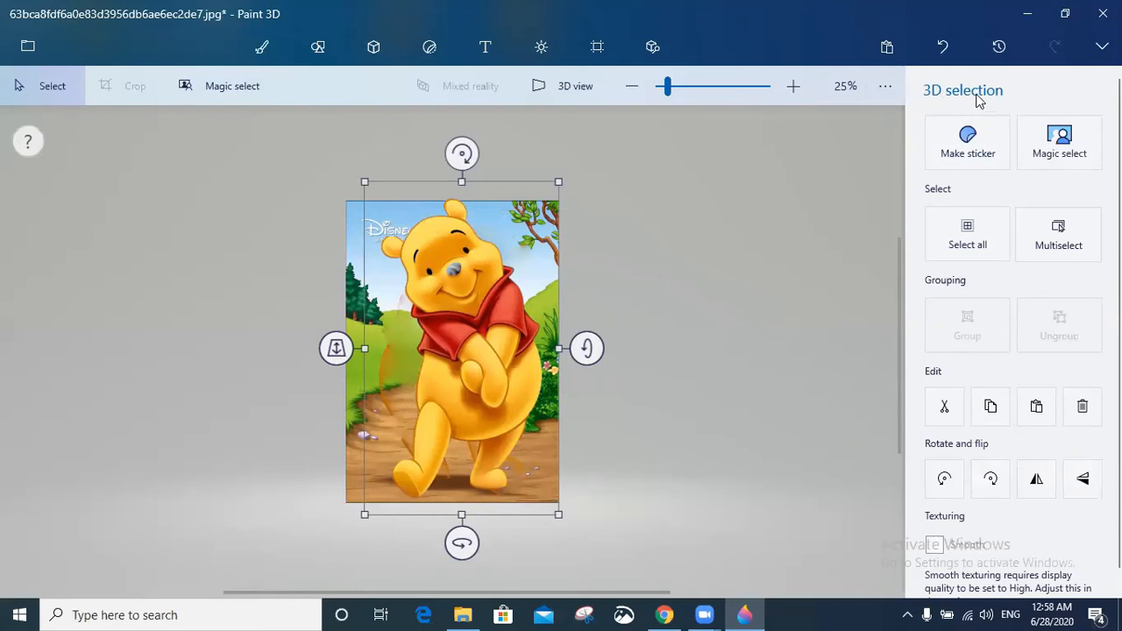
left_click_drag(479, 310, 497, 336)
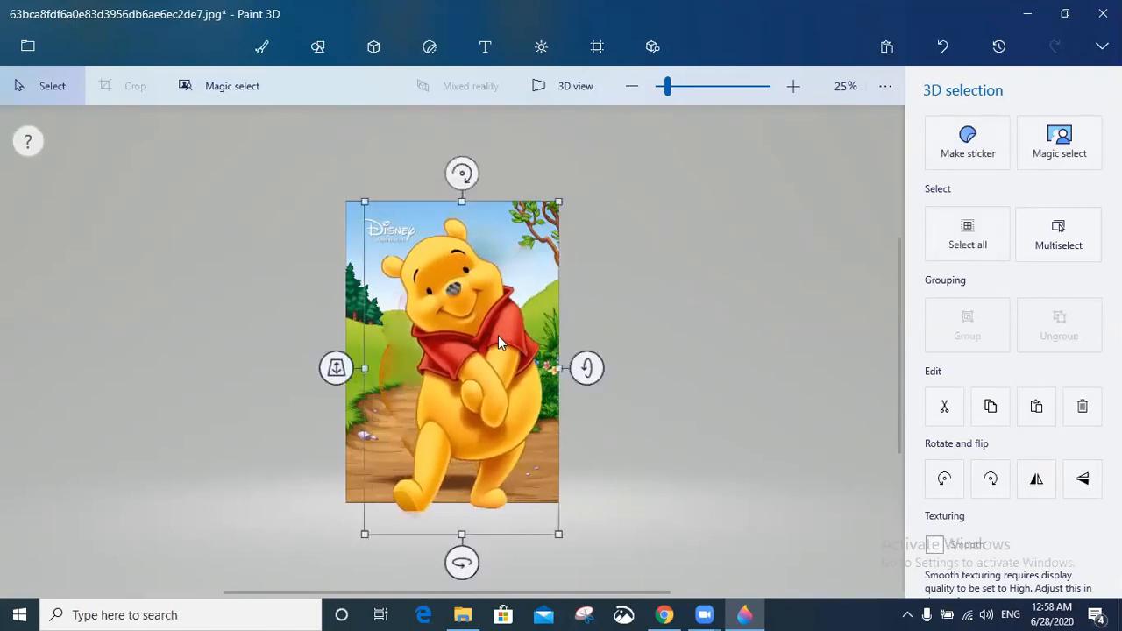
Step: Cut the Pooh figure out of the picture to reveal the filled background, and undo back to the original picture
key("ctrl+x")
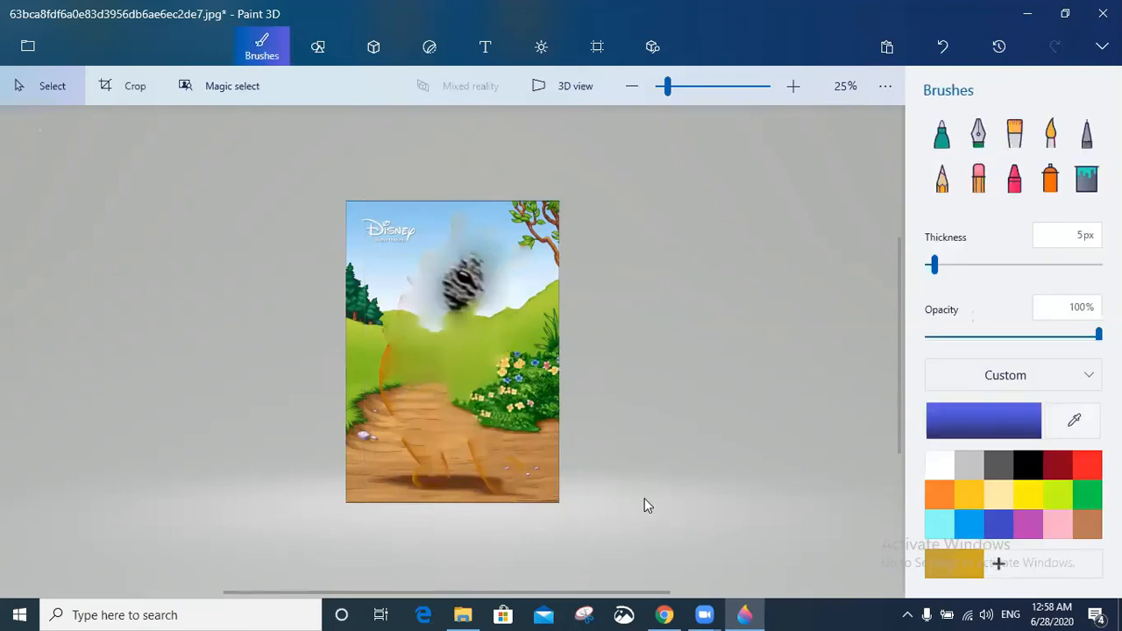
key("ctrl+z")
left_click_drag(505, 372, 497, 355)
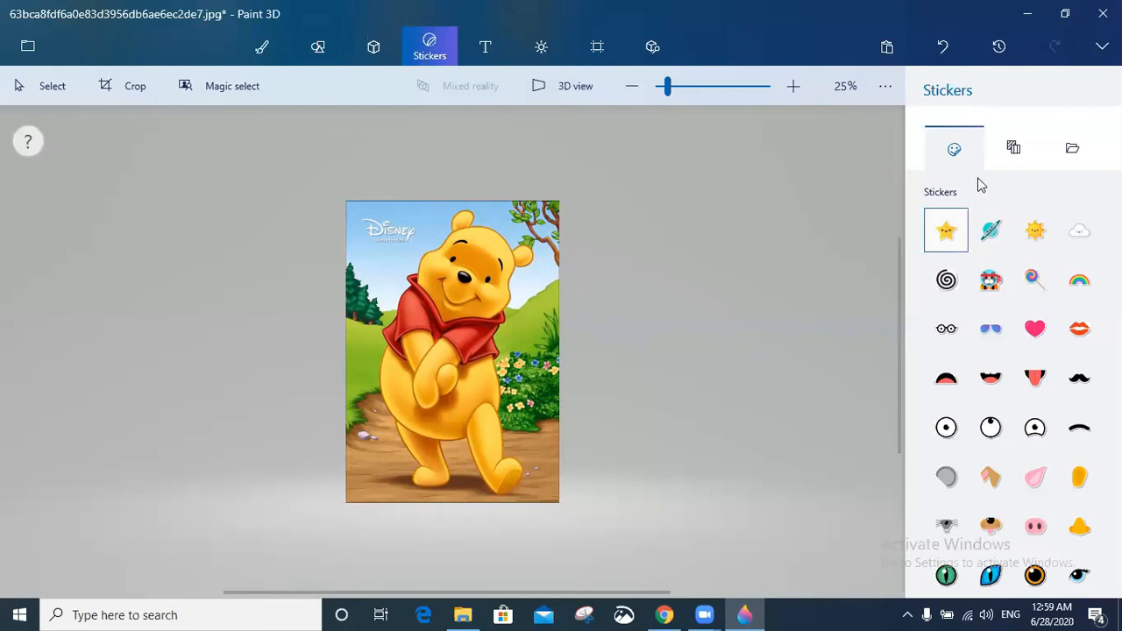
Step: Place the Glasses sticker over Pooh's eyes, sized and tilted to match his face
left_click(1014, 151)
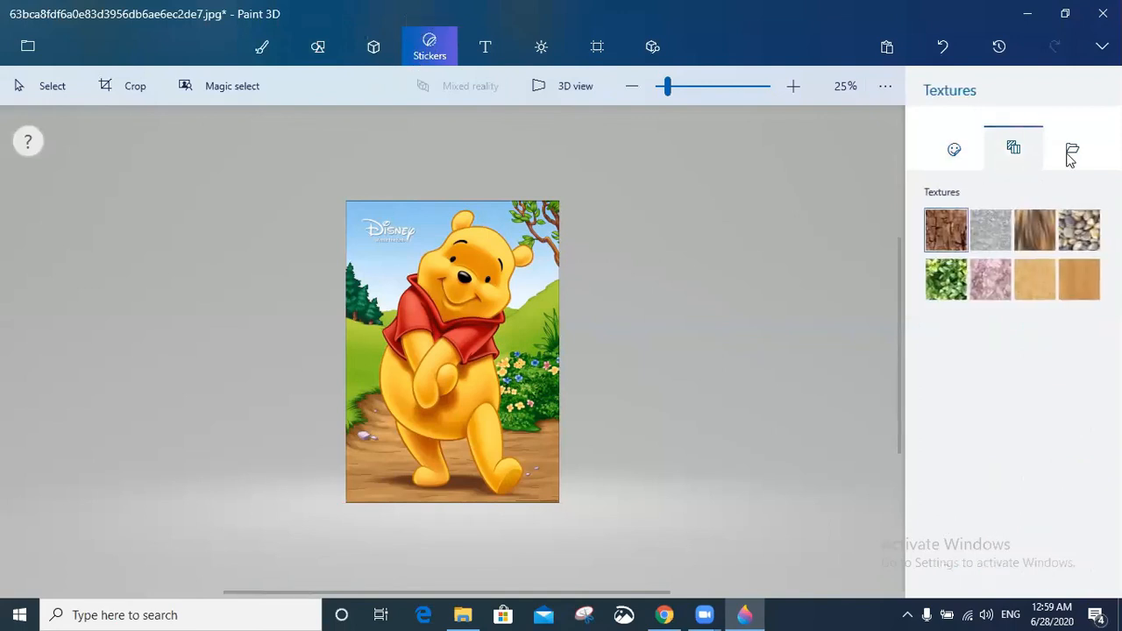
left_click(1071, 149)
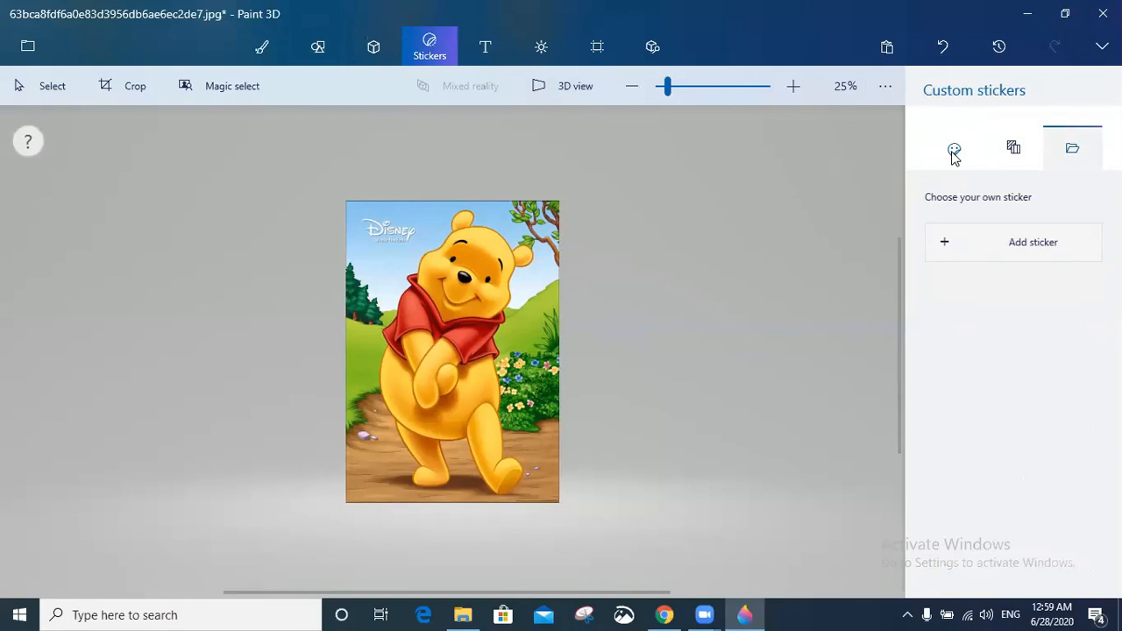
left_click(955, 150)
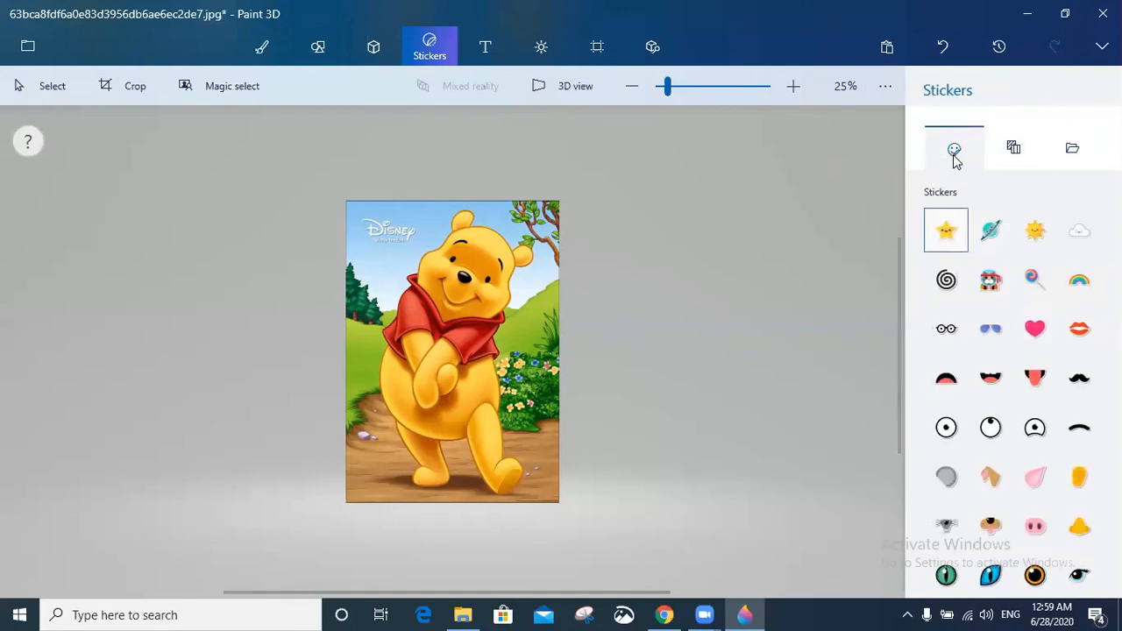
left_click(947, 331)
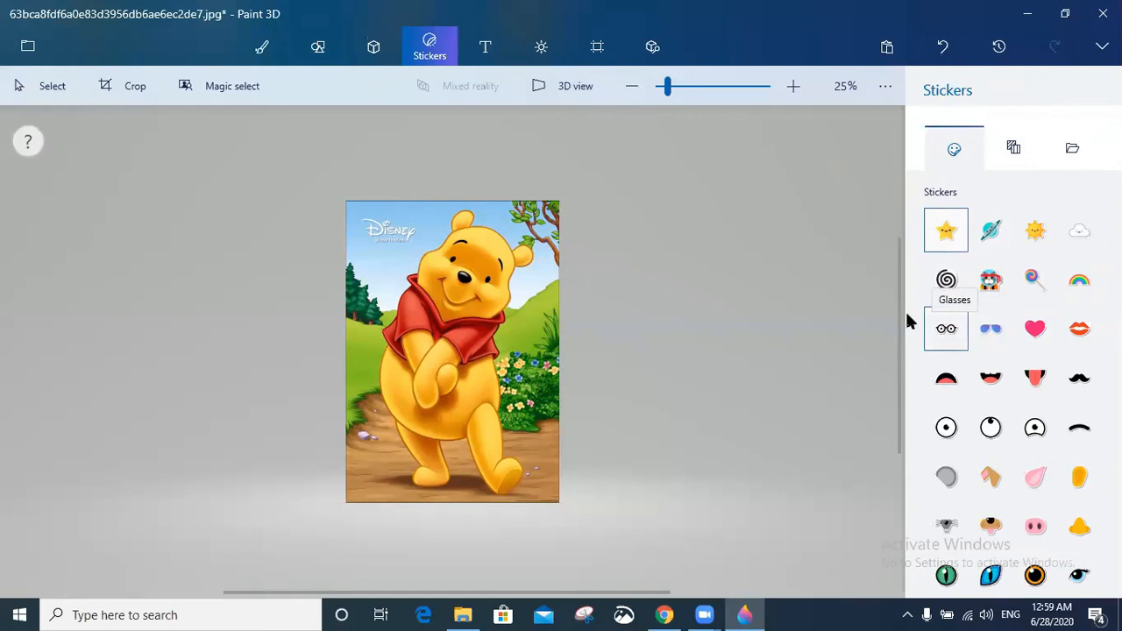
left_click_drag(445, 255, 524, 321)
left_click_drag(497, 267, 494, 244)
left_click_drag(476, 184, 502, 200)
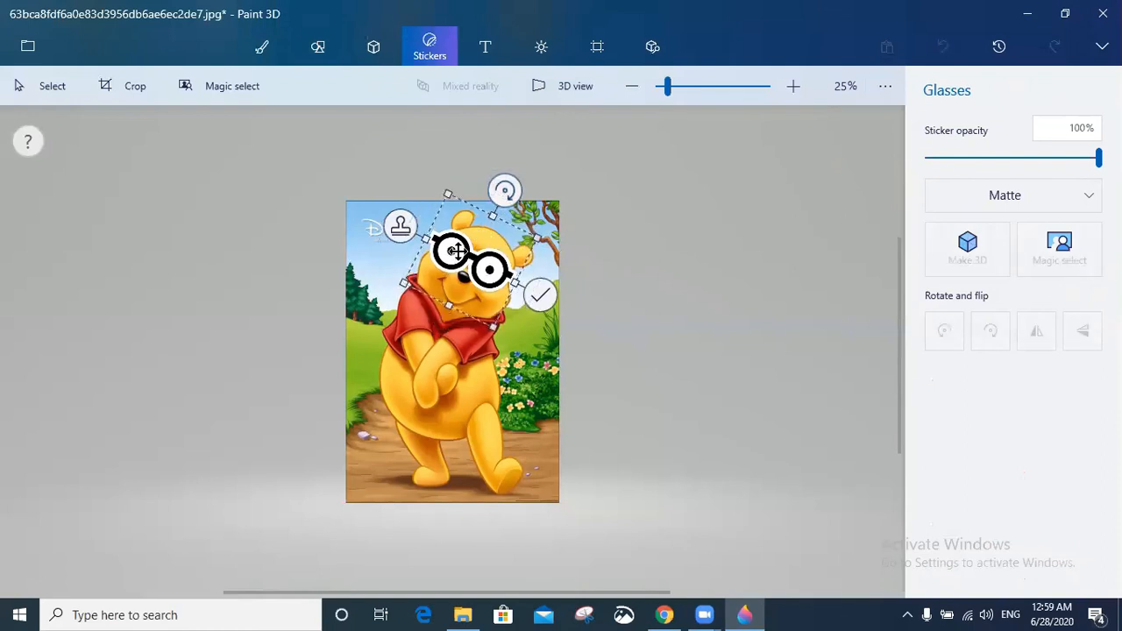
left_click(598, 224)
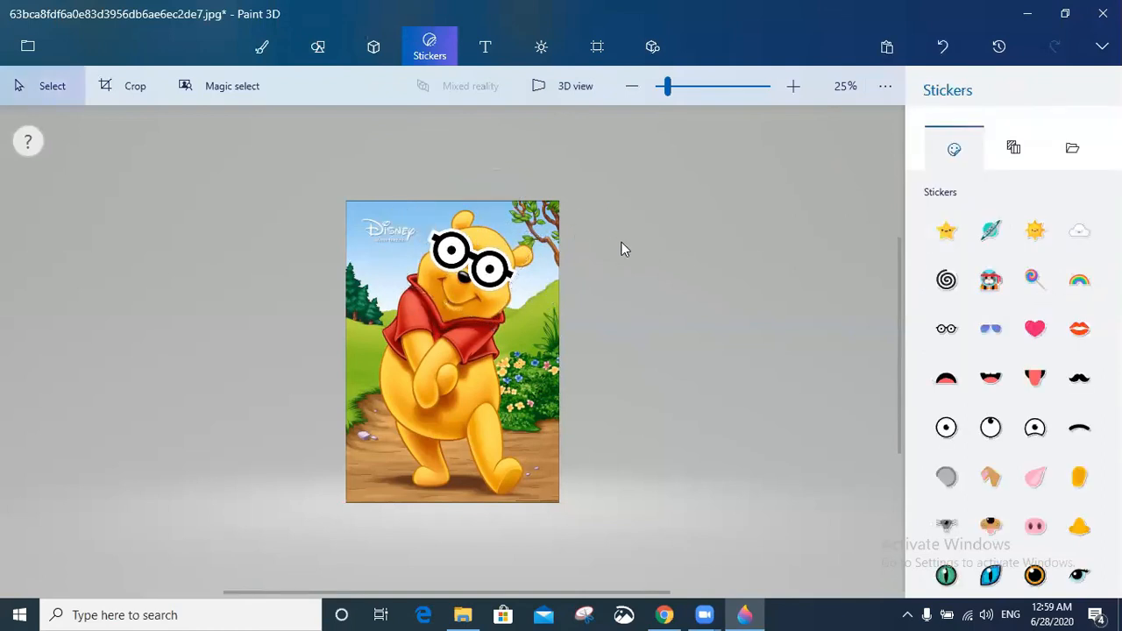
Step: Draw a Pig nose sticker beside Pooh's body and delete it
left_click(1043, 375)
left_click(1036, 525)
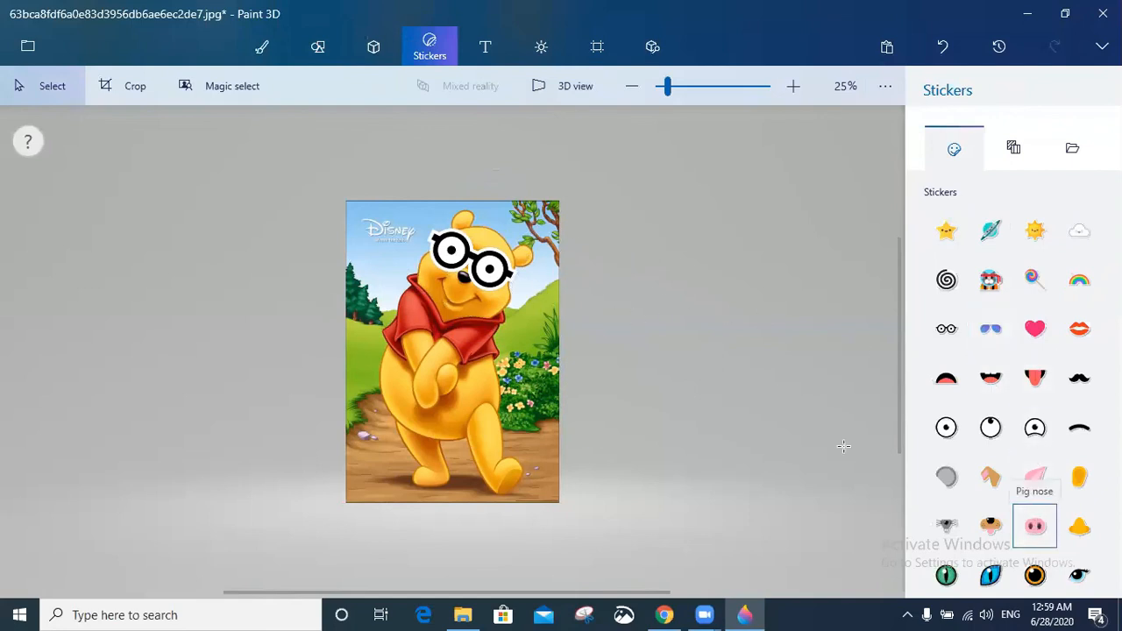
left_click_drag(524, 292, 583, 347)
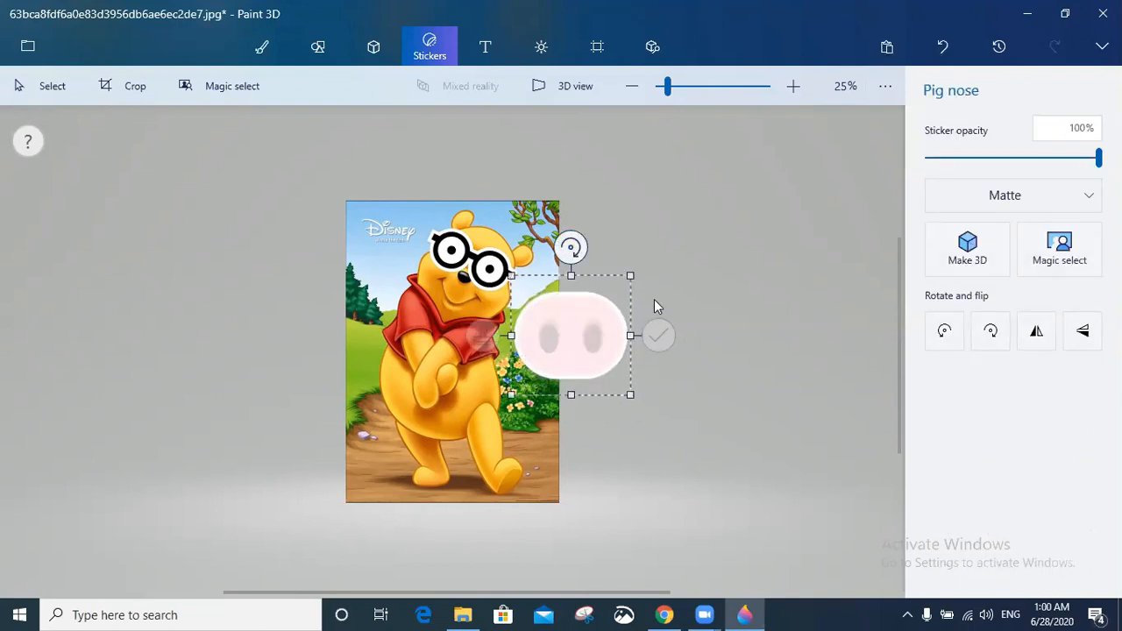
key("Delete")
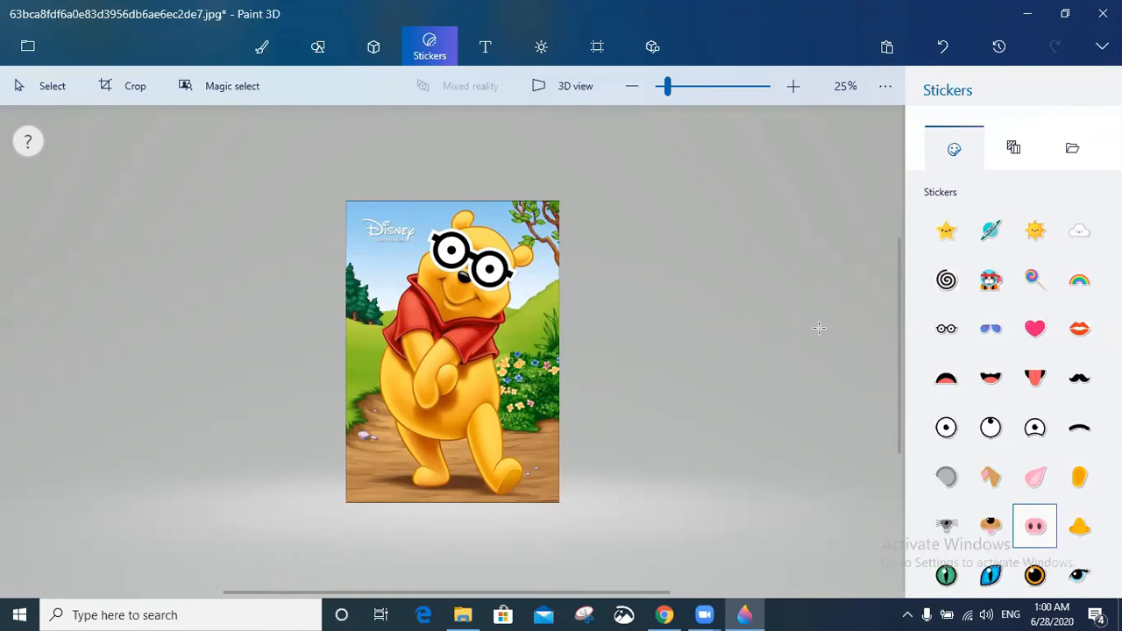
Step: Look through the available textures and the custom sticker option
left_click(1019, 149)
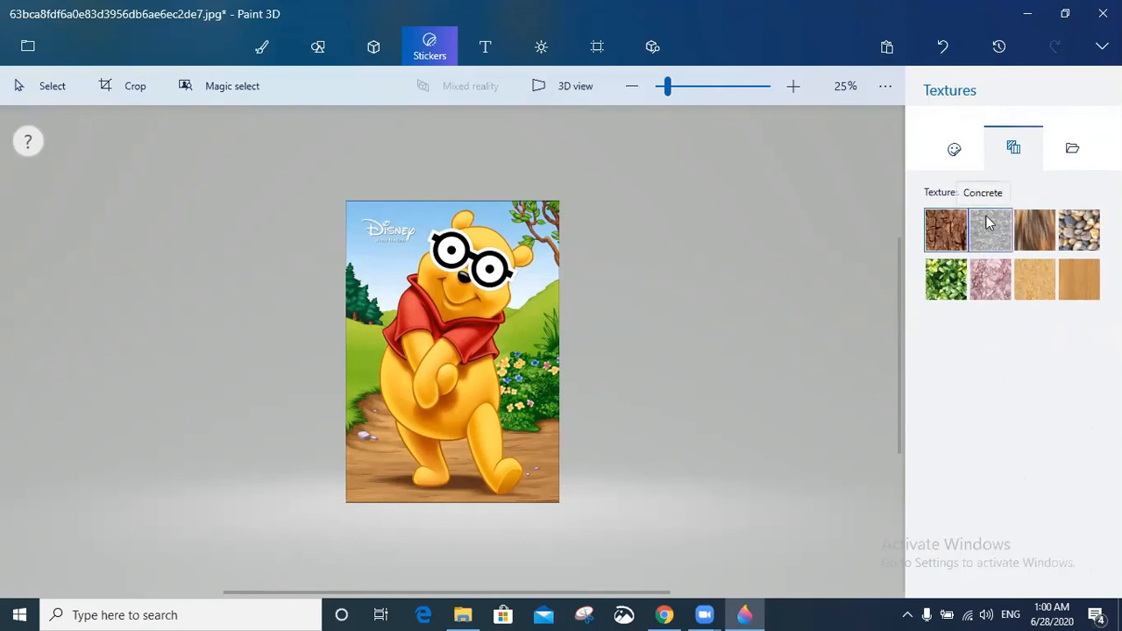
left_click(1072, 151)
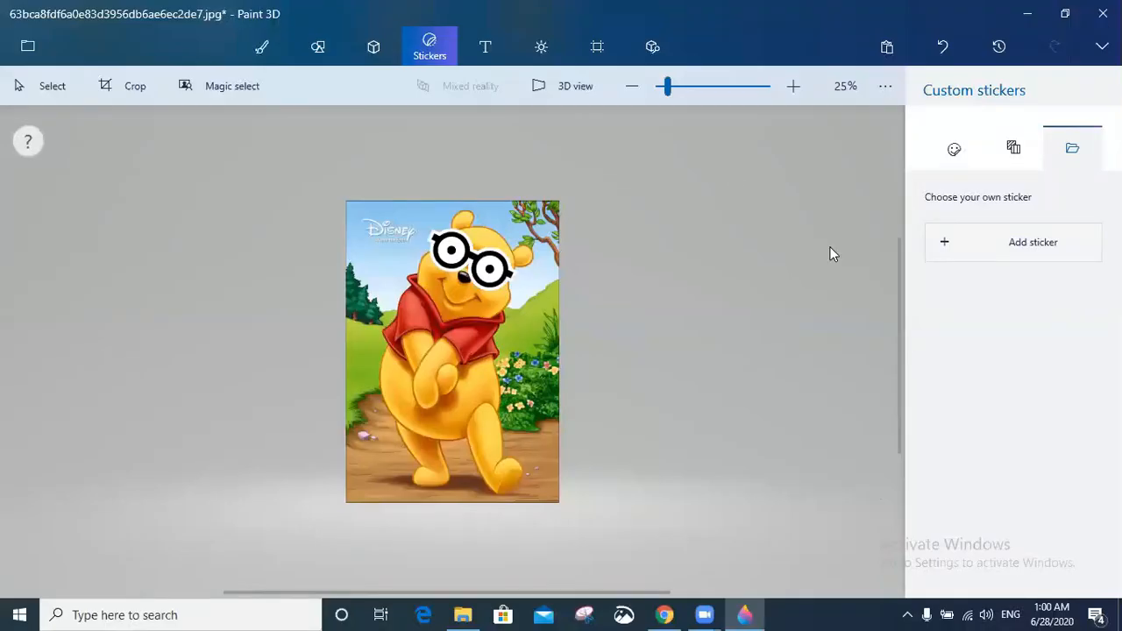
Step: Try a crop frame of 1048 × 607 px around Pooh's head, and stretch it back over the picture to 1468 px high
left_click(115, 81)
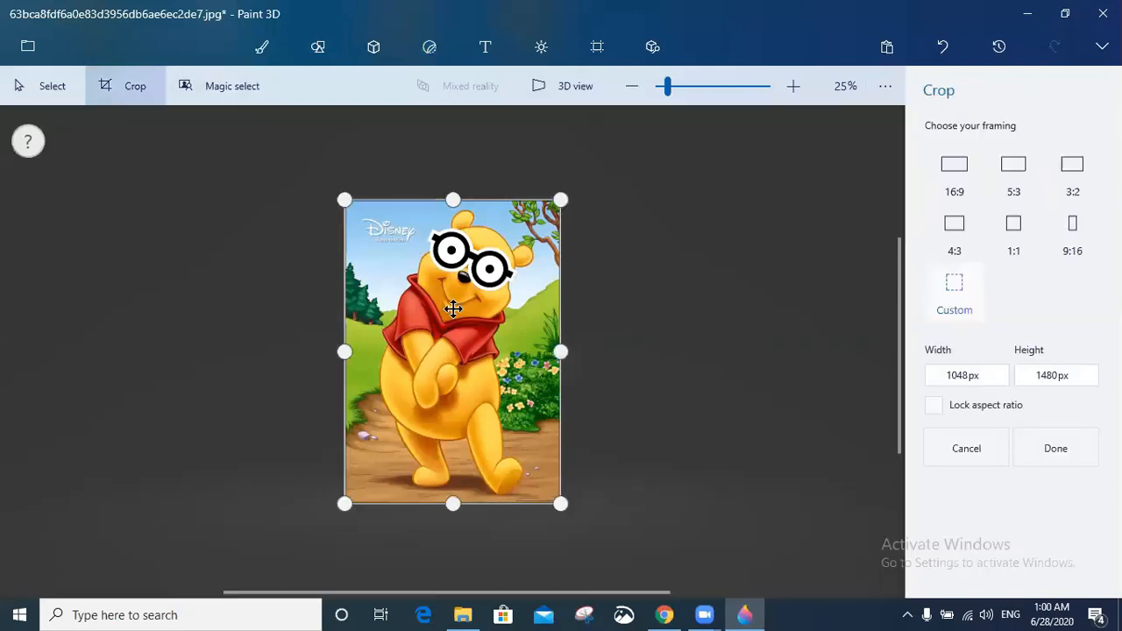
left_click_drag(452, 200, 451, 251)
left_click_drag(453, 502, 474, 287)
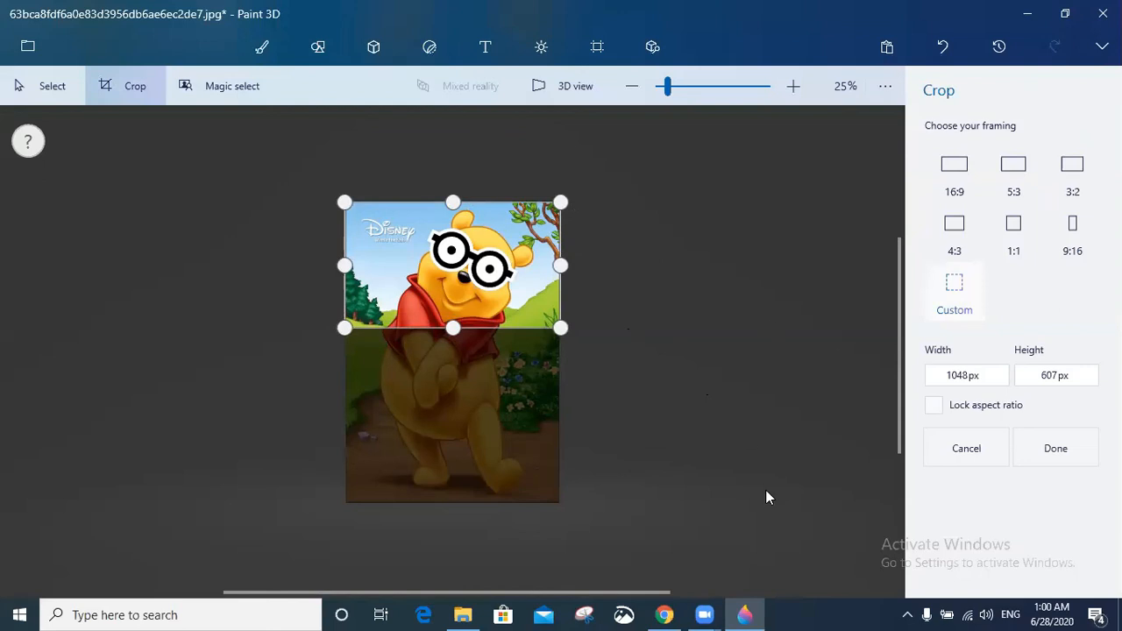
left_click_drag(452, 327, 453, 503)
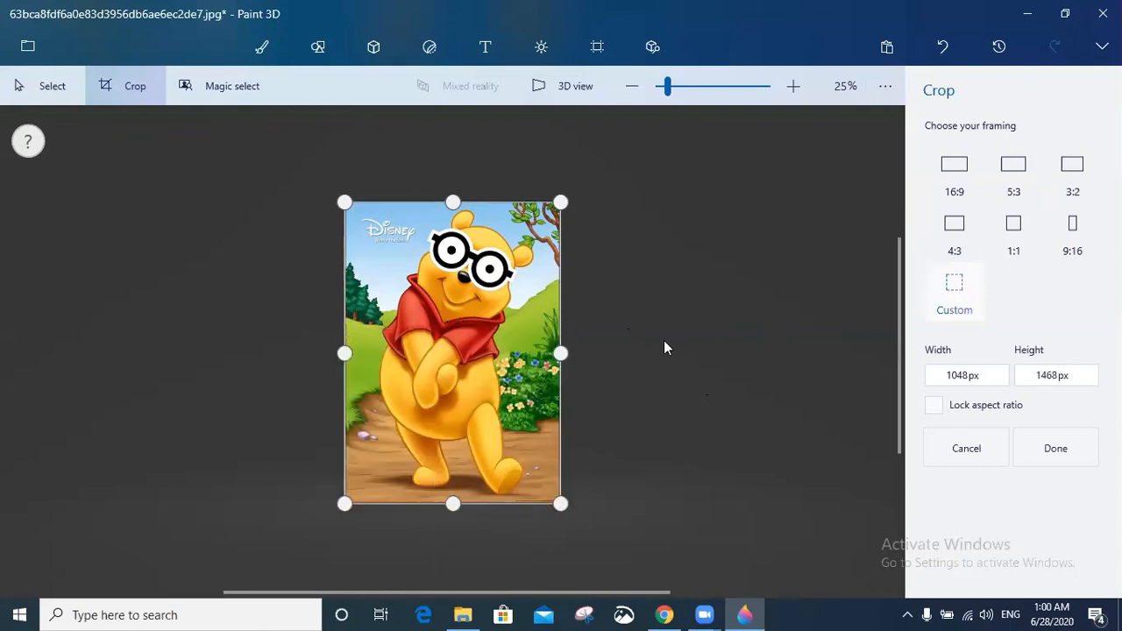
Step: Start a Magic select cutout on the picture with the glasses
left_click(238, 87)
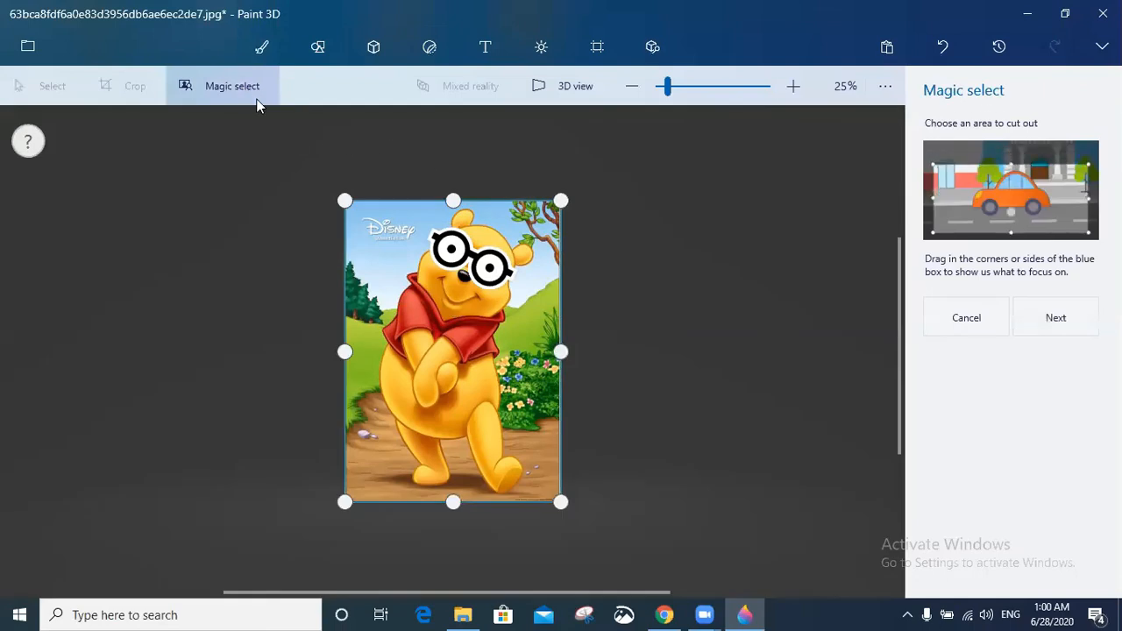